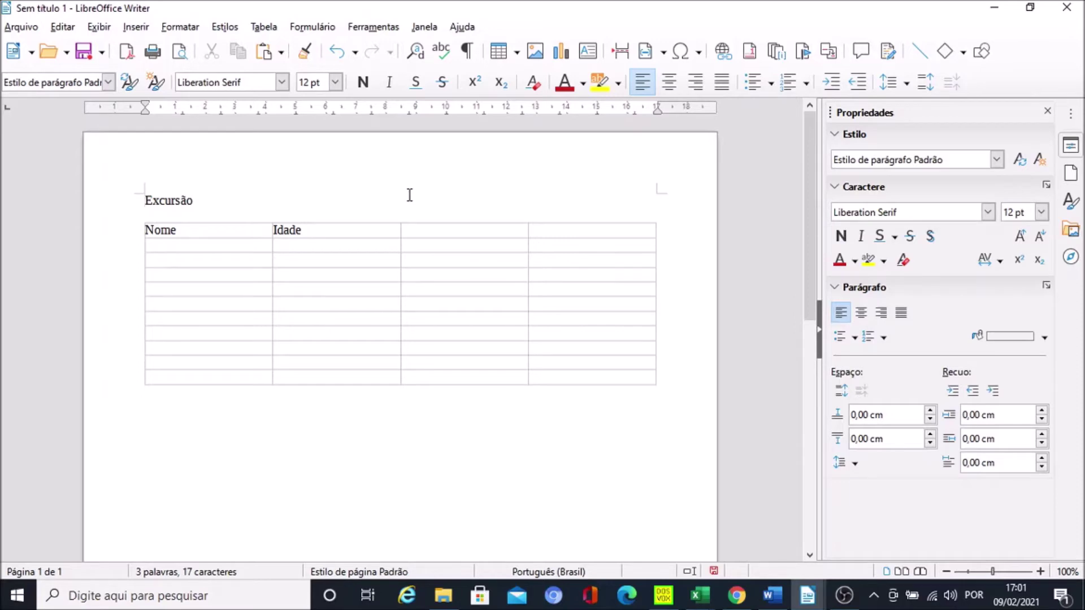
Enter the first participant's name in the cell directly below the Nome heading of the Excursão table.
key(Down)
key(Down)
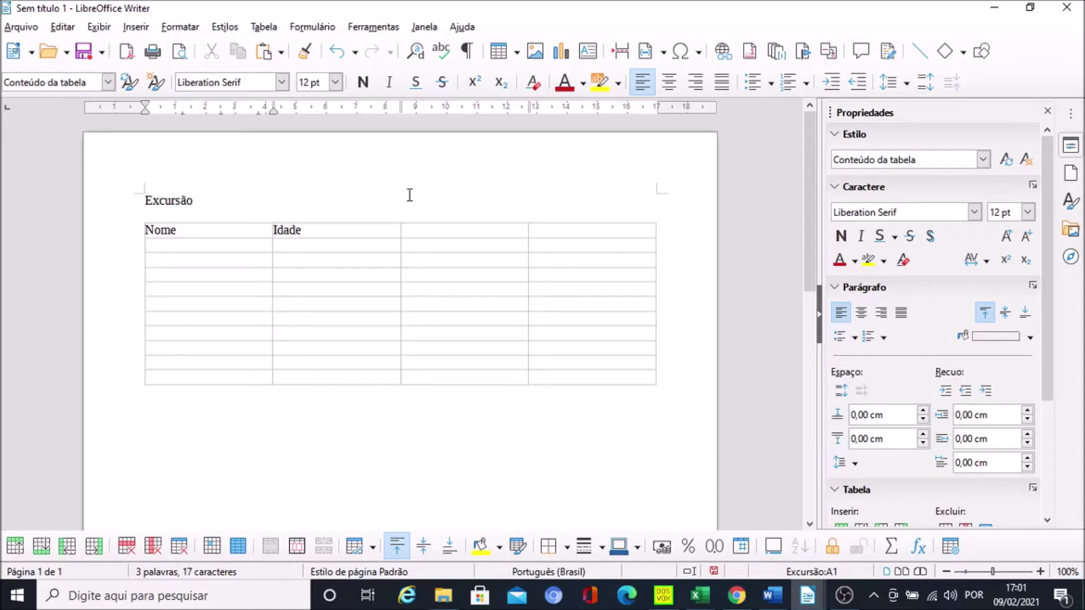
key(Down)
key(Up)
key(Down)
text(Valter J)
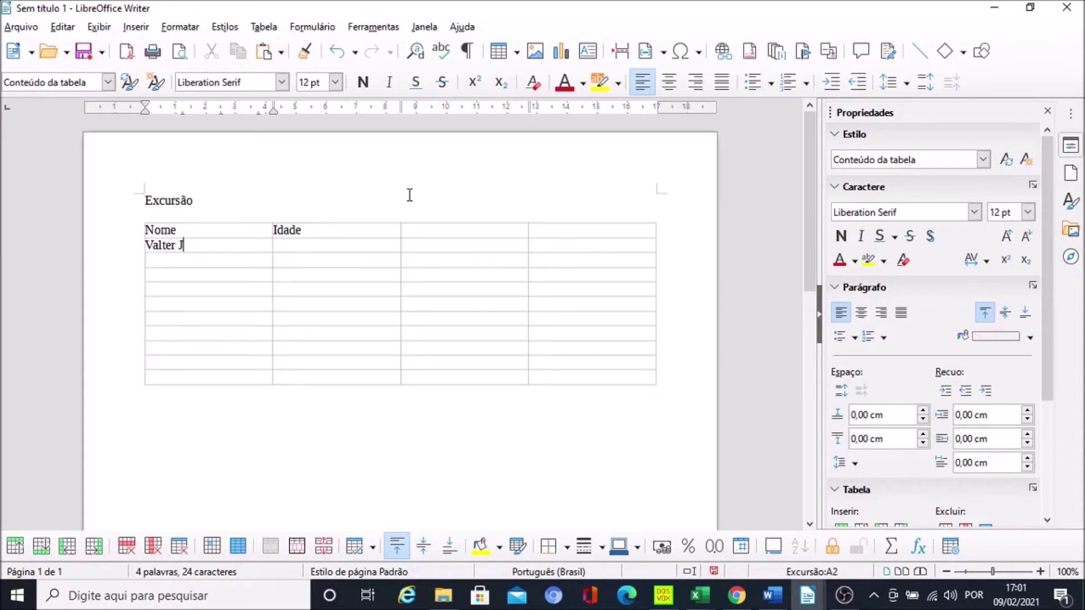
text(únior)
Enter the second participant's name in the third row of the Nome column.
key(Down)
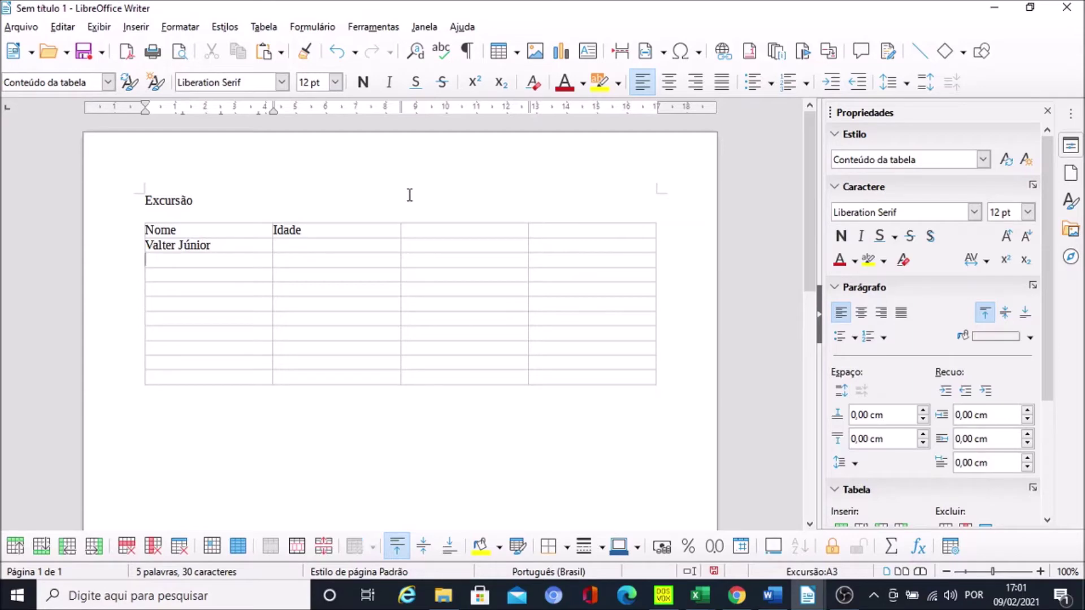
key(Up)
key(Down)
text(Roberto Carlos)
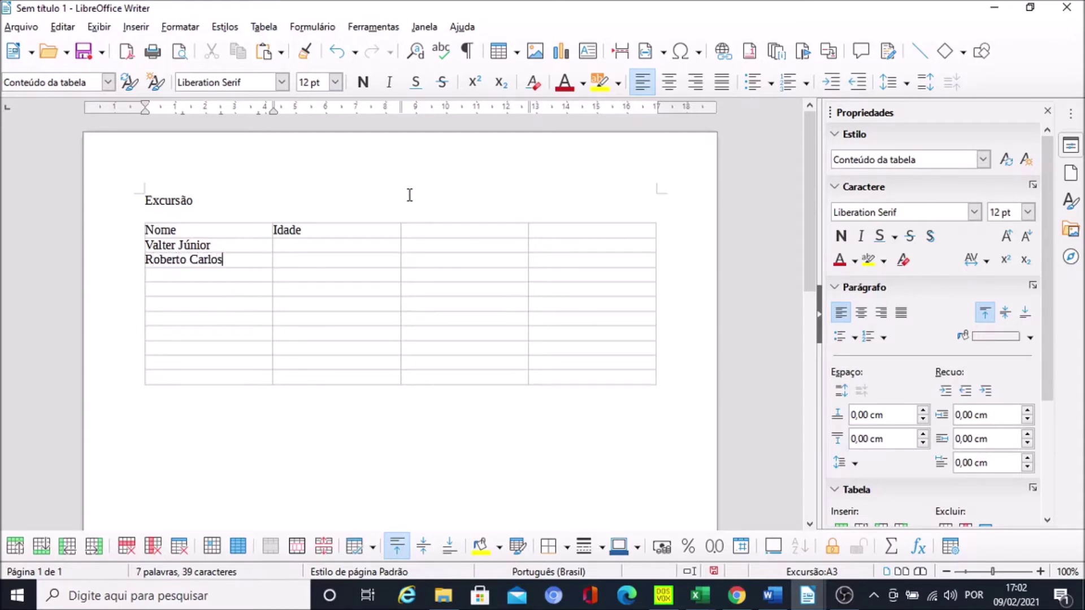
Insert a blank table row above the second participant's row.
key(Down)
key(Up)
key(Up)
key(Up)
key(Down)
key(alt)
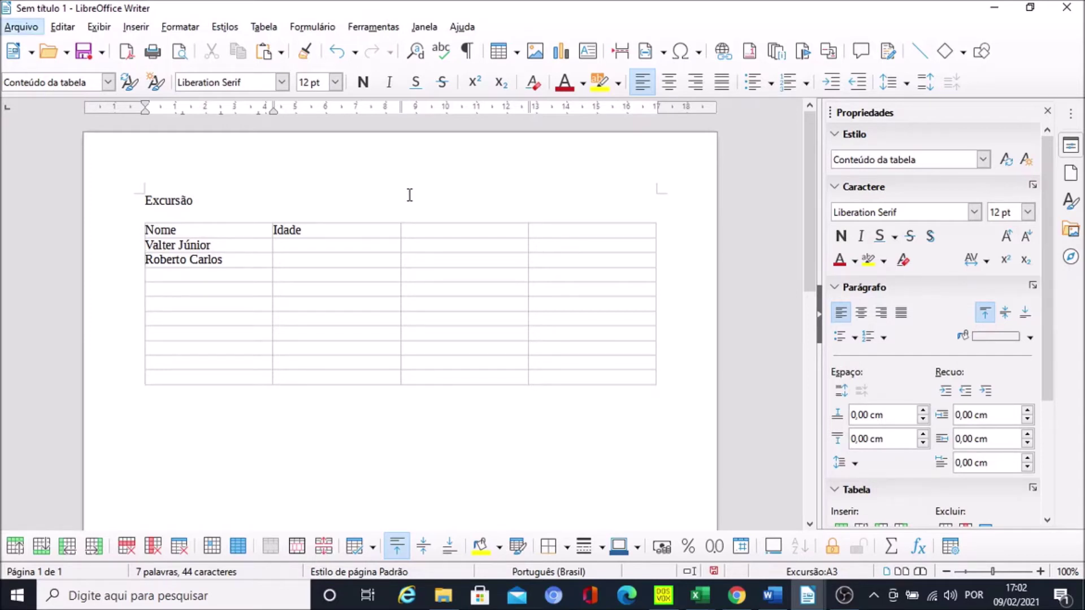
key(Right)
key(Right)
key(Right)
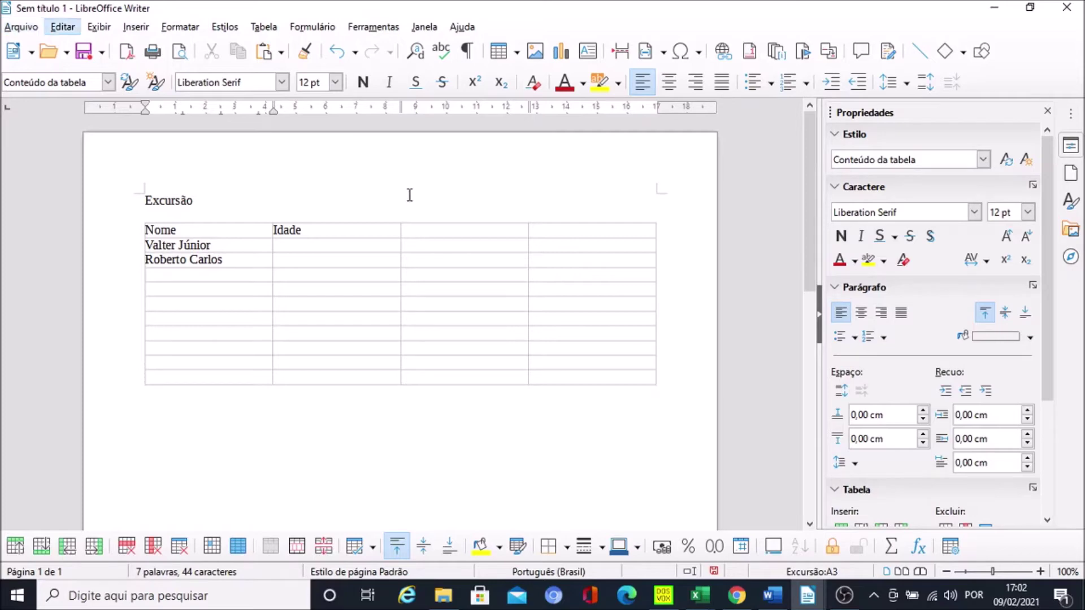
key(Right)
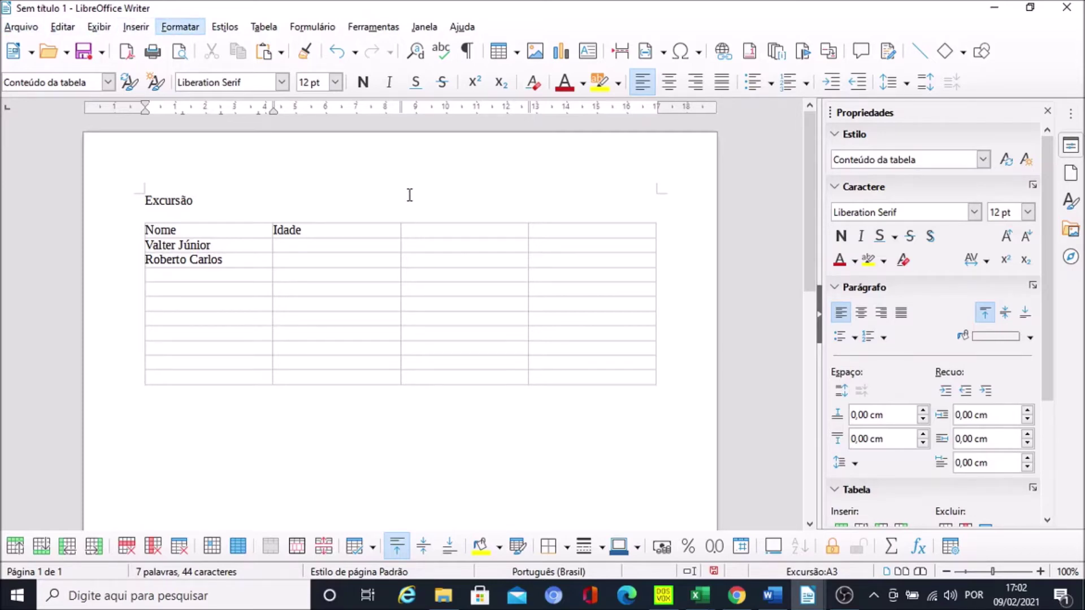
key(Right)
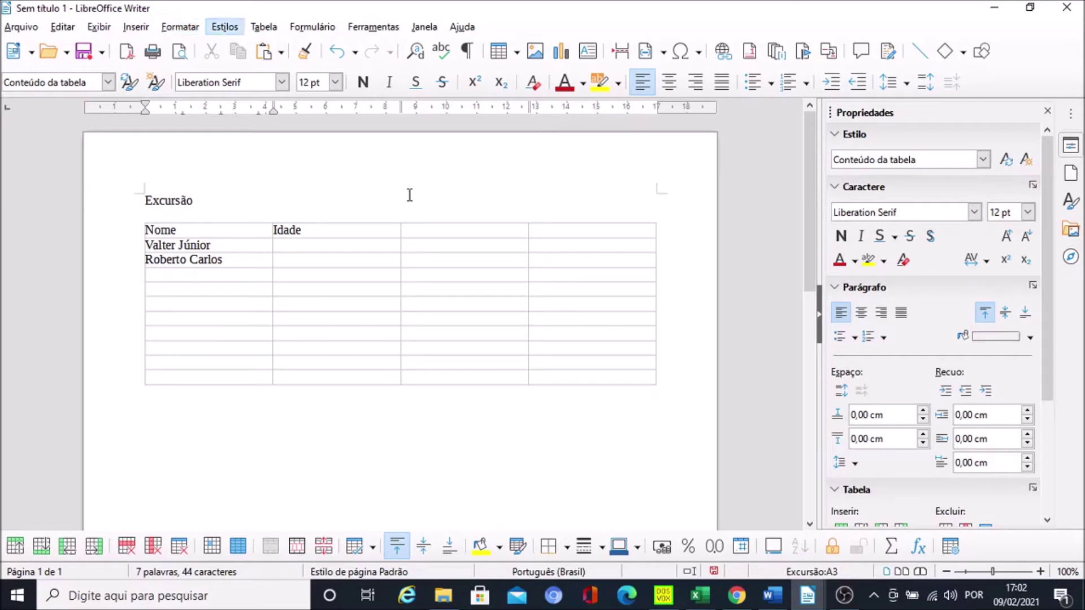
key(Right)
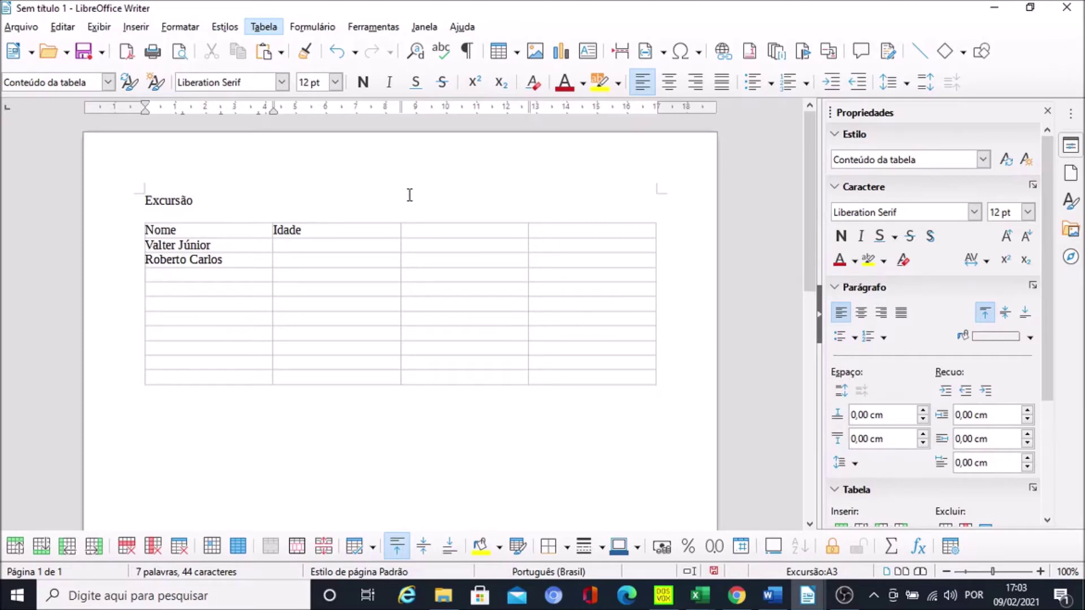
key(Down)
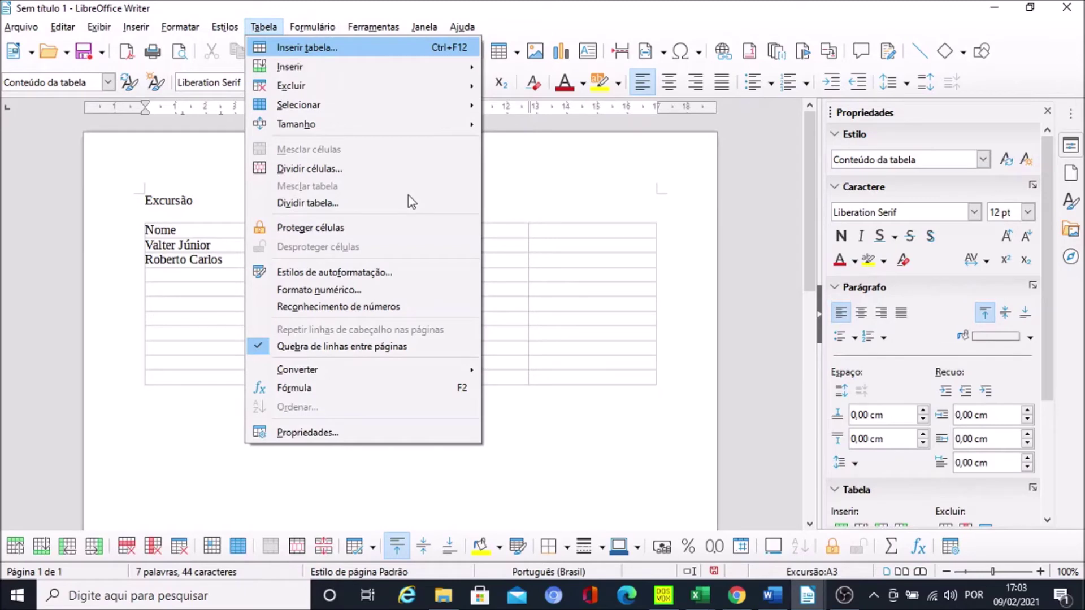
key(Down)
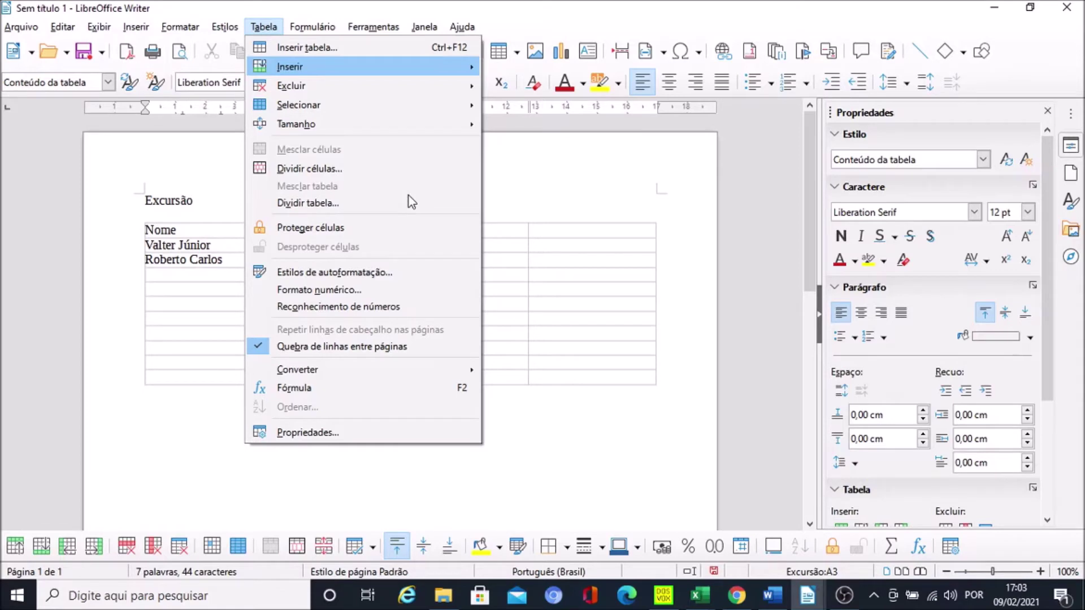
key(Right)
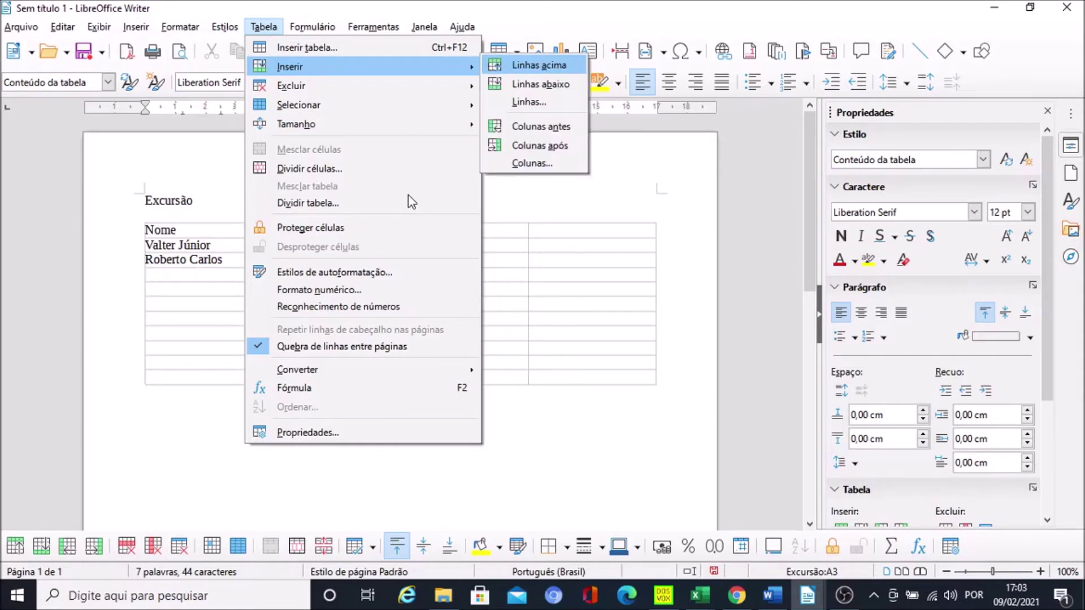
key(Down)
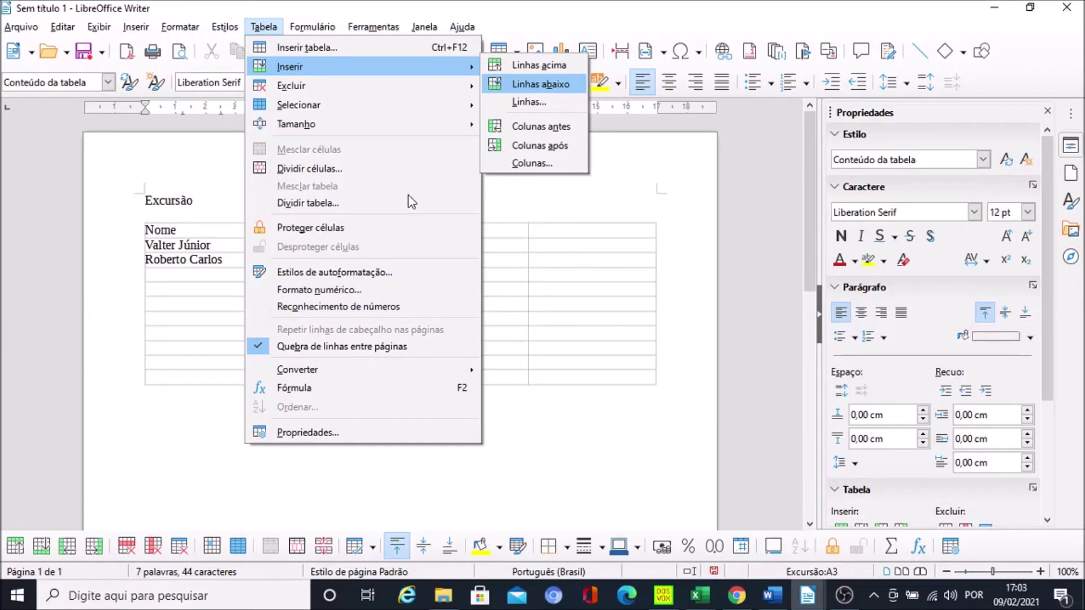
key(Up)
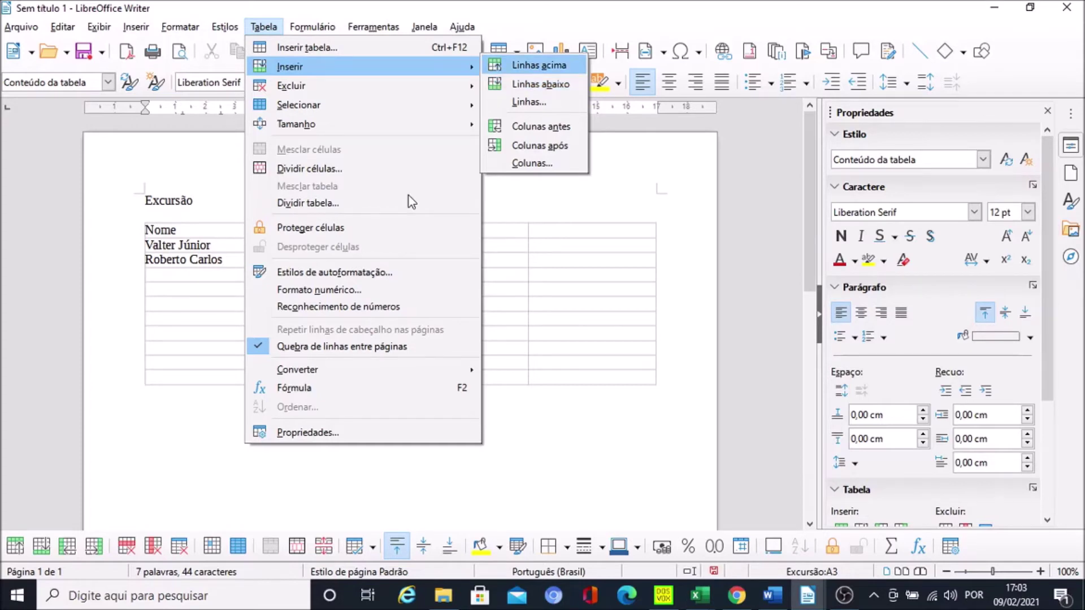
key(Return)
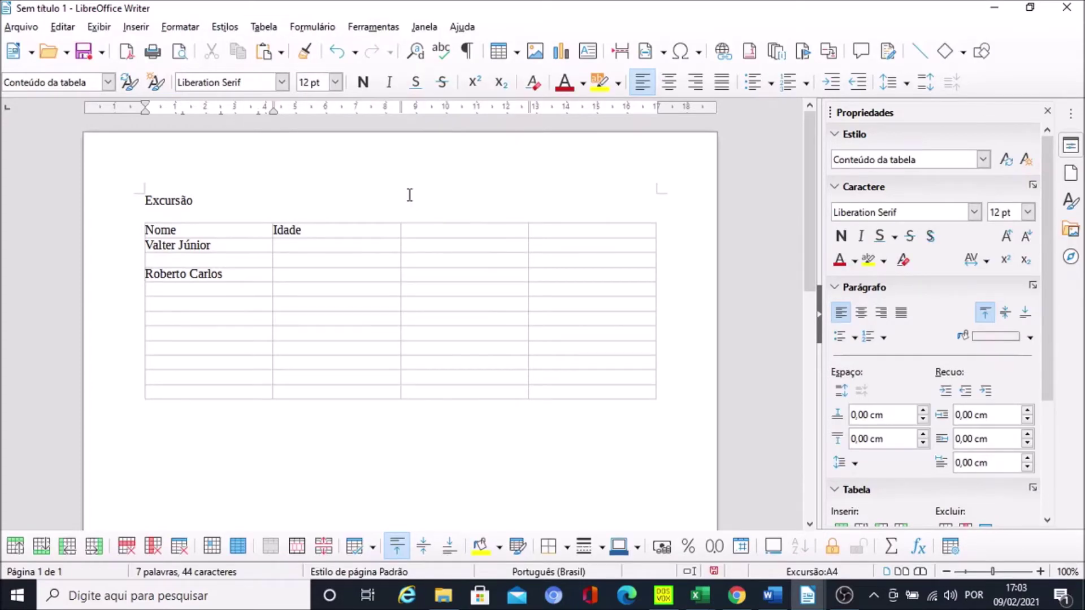
Enter another participant's name in the Nome column of the blank row between the two existing participants.
key(Up)
key(Down)
key(Up)
key(Up)
key(Down)
key(Down)
key(Up)
text(Renato Augusto)
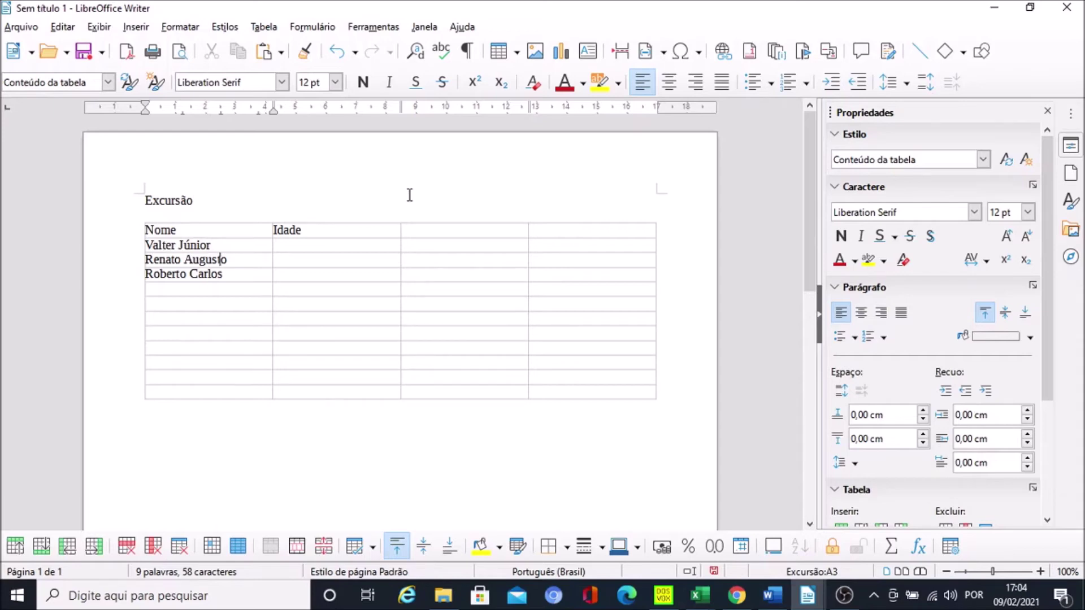
Insert a blank column before the Idade column of the table.
key(Up)
key(Up)
key(Tab)
key(Down)
key(Up)
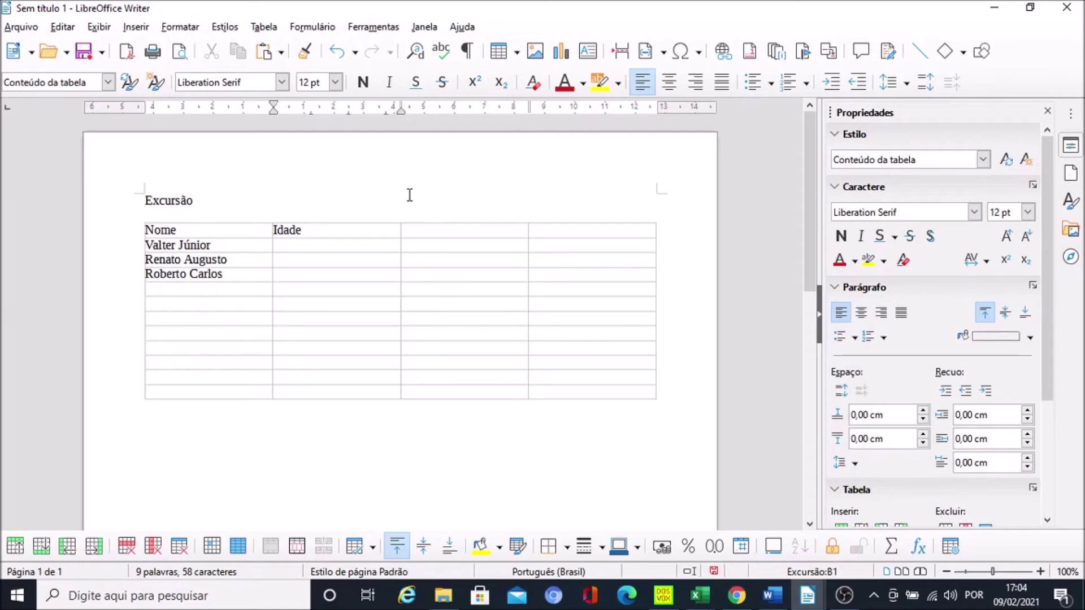
key(alt)
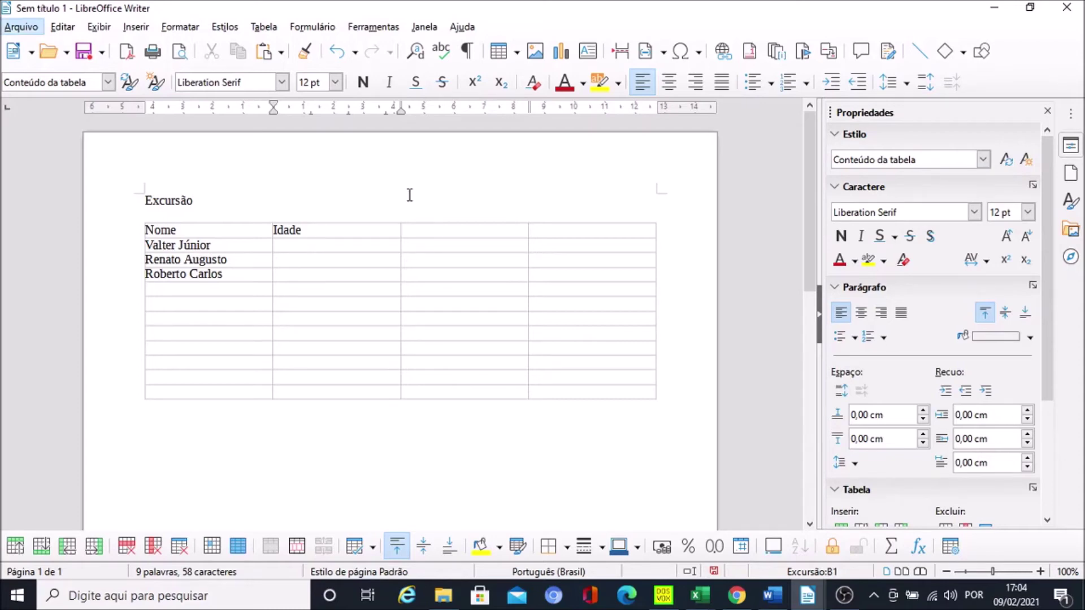
key(Right)
key(Right)
key(Right)
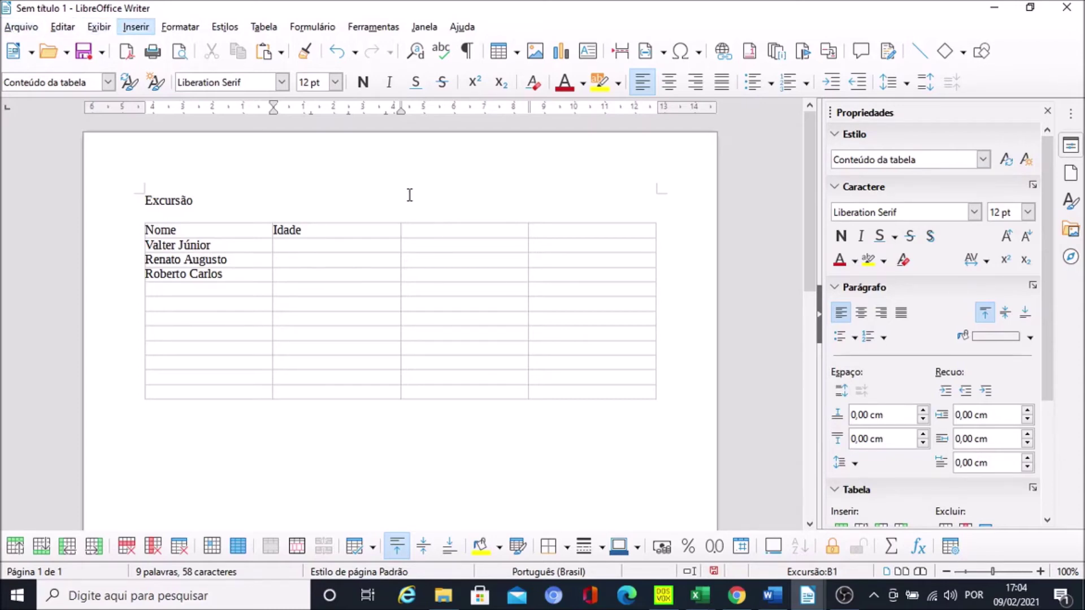
key(Right)
key(Right)
key(Right)
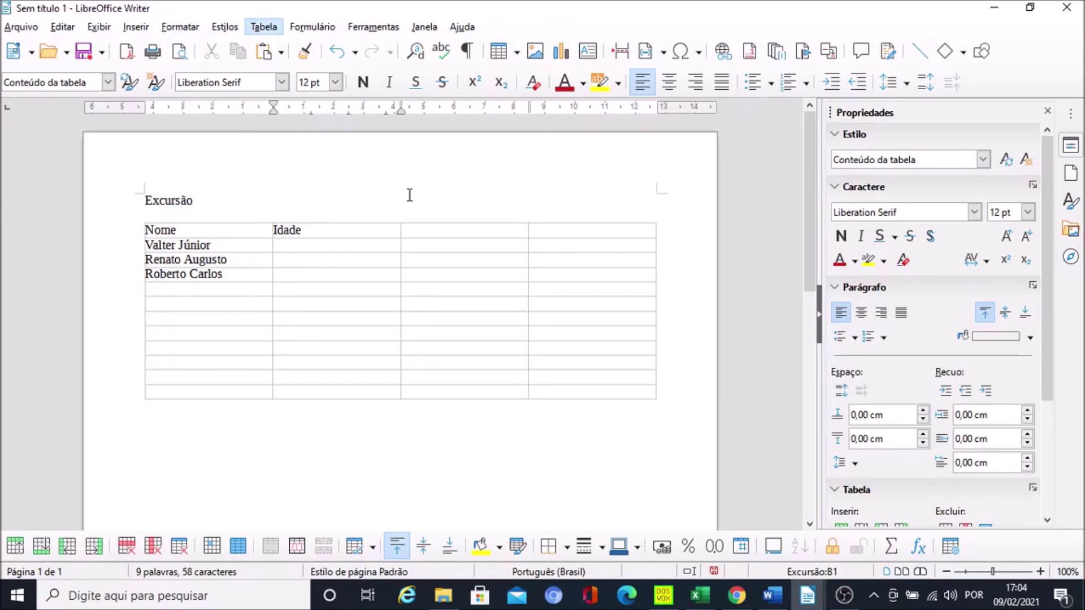
key(Down)
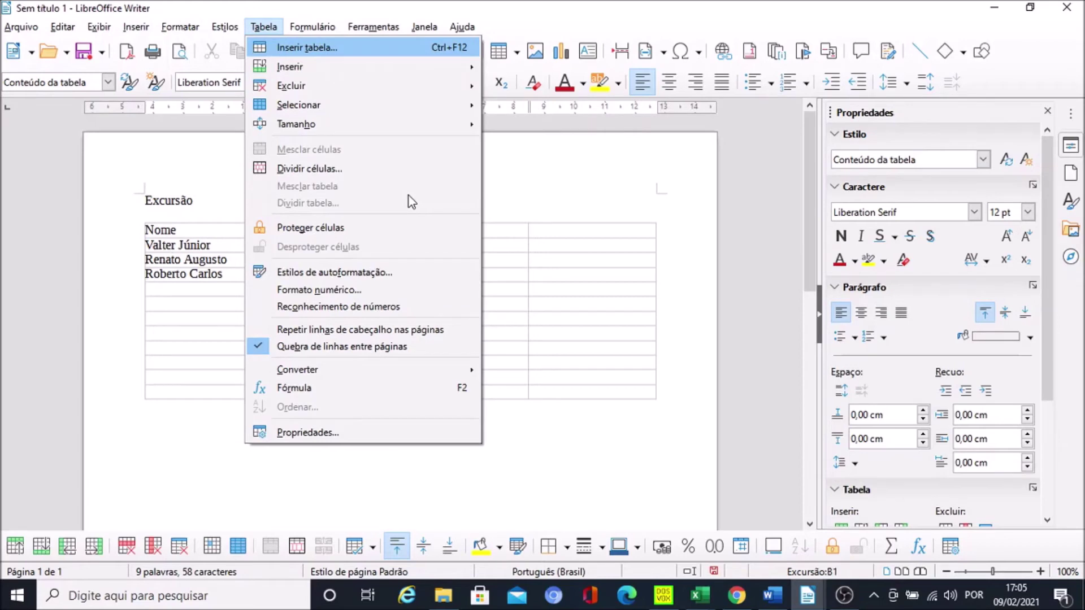
key(Down)
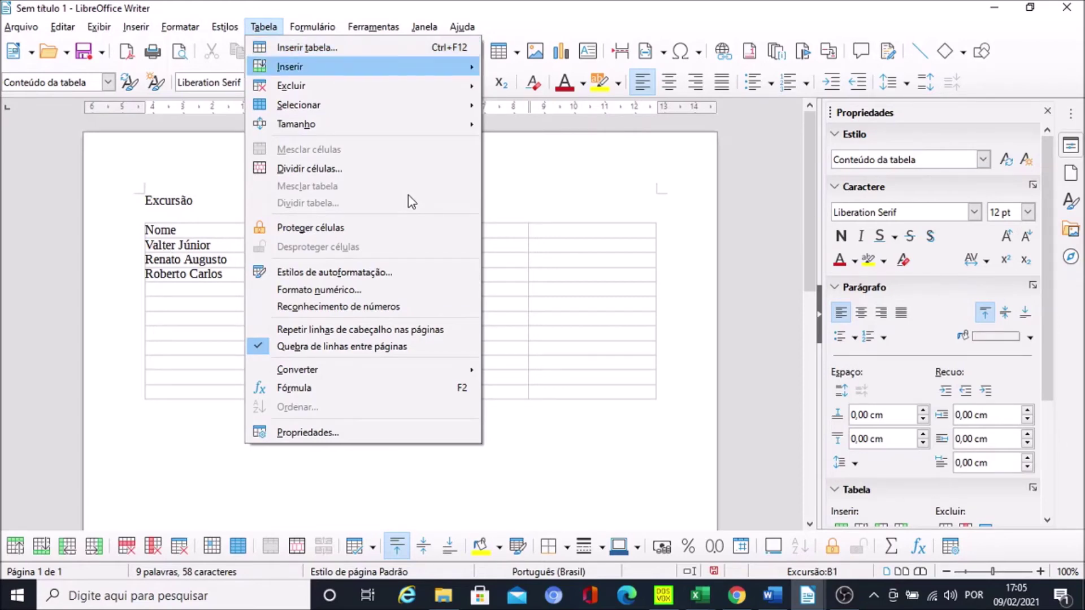
key(Right)
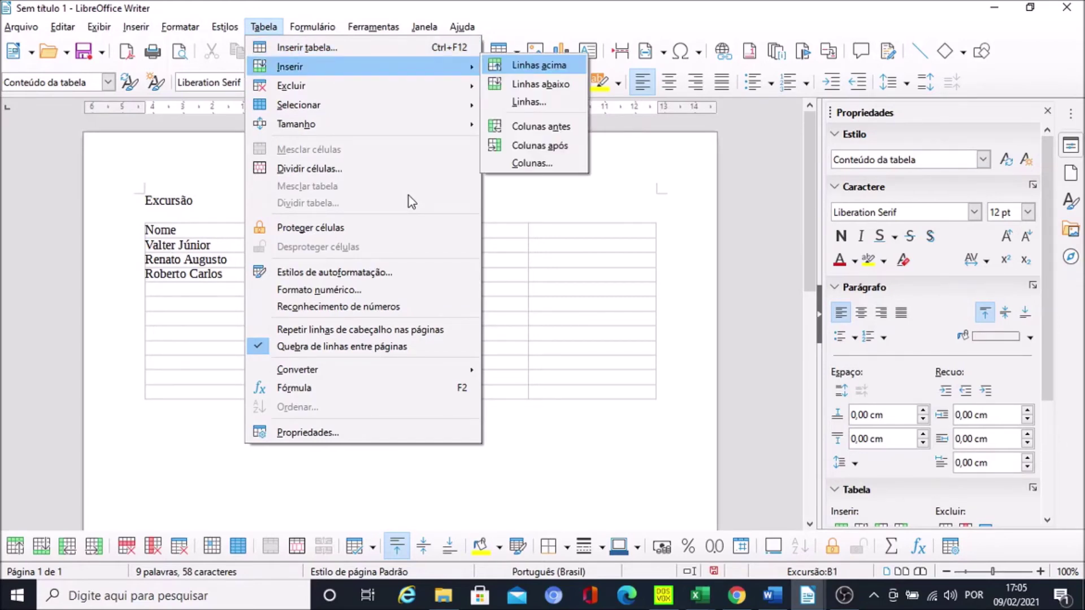
key(Down)
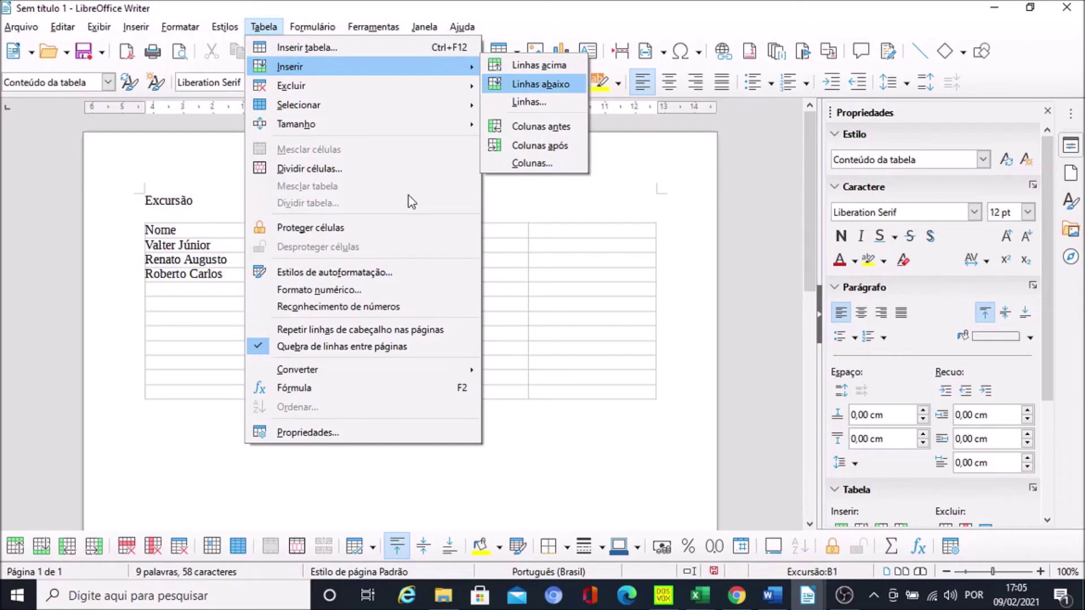
key(Down)
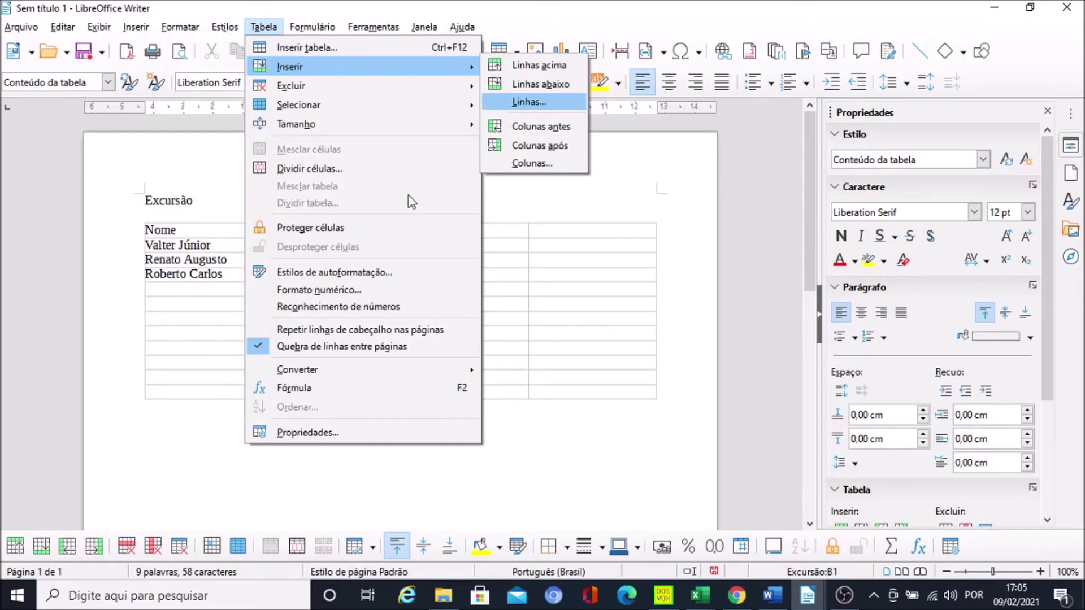
key(Down)
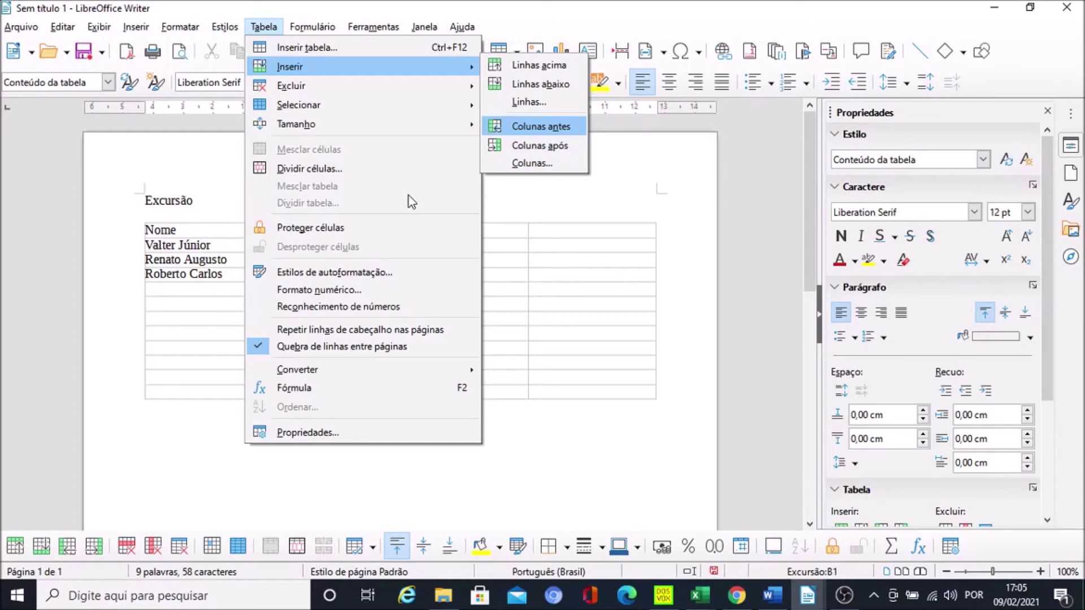
key(Down)
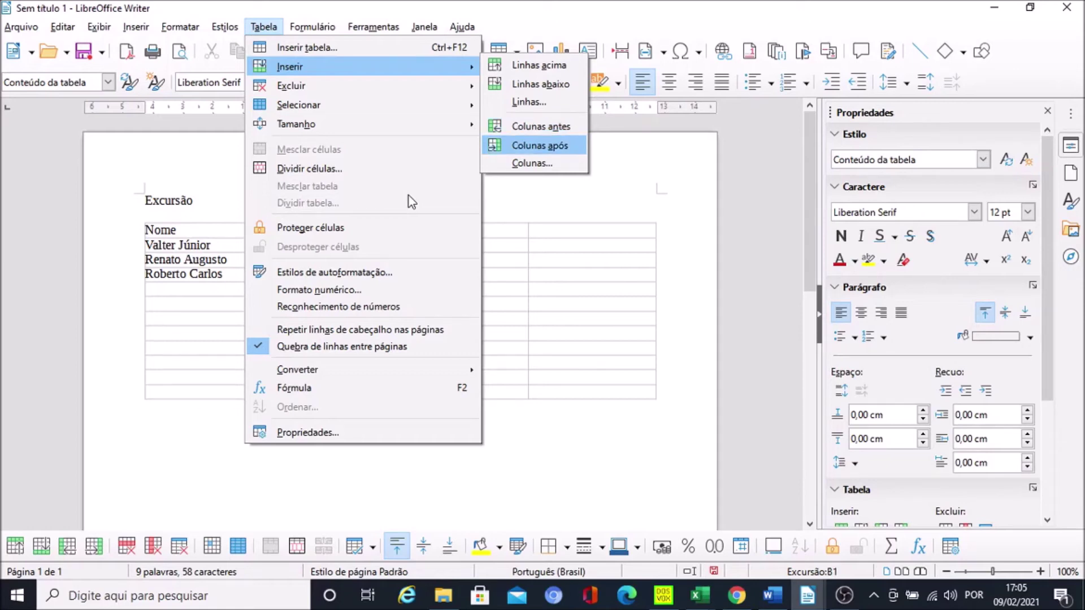
key(Up)
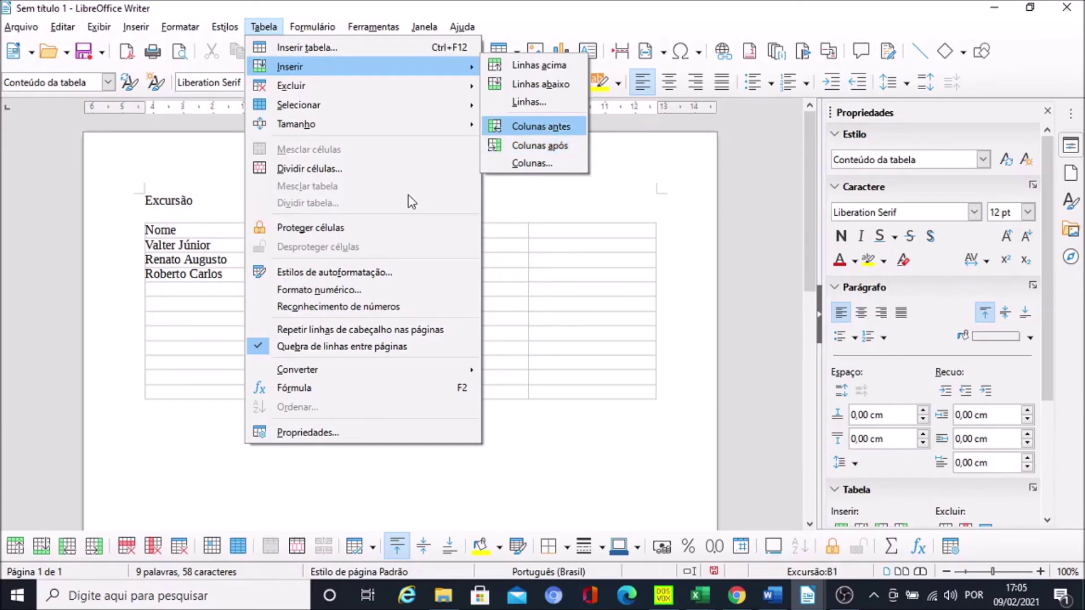
key(Return)
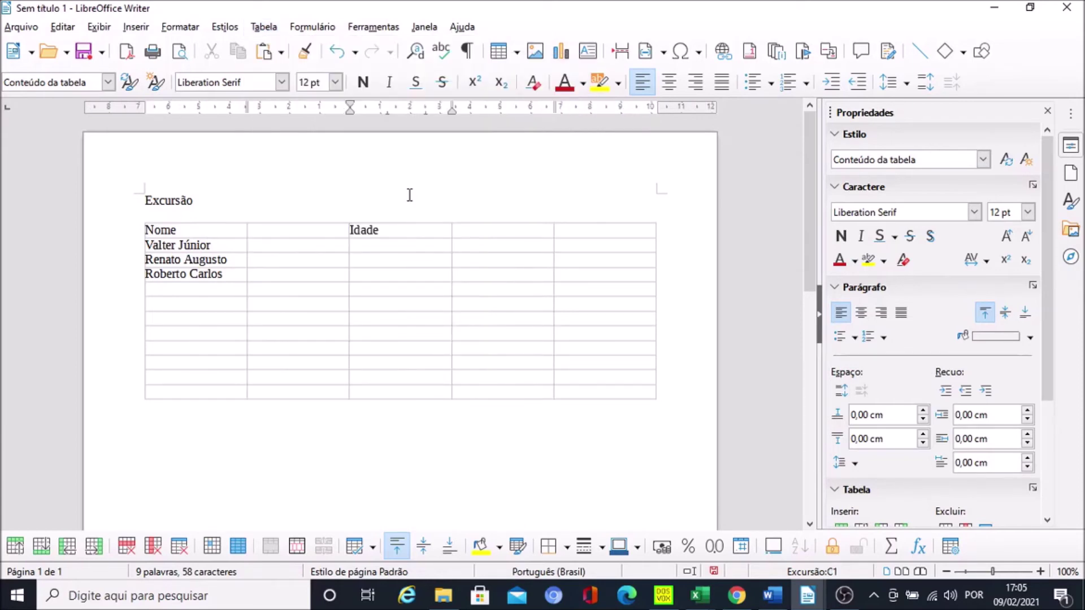
Examine the table's heading cells around the blank column between Nome and Idade, and return to the text above the table.
key(Left)
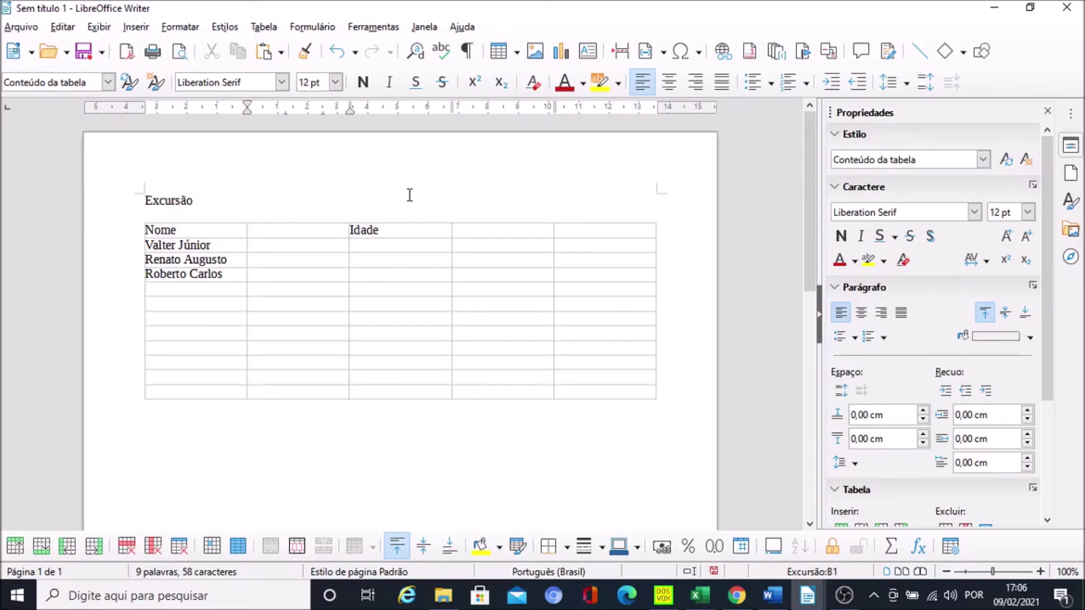
key(shift+Tab)
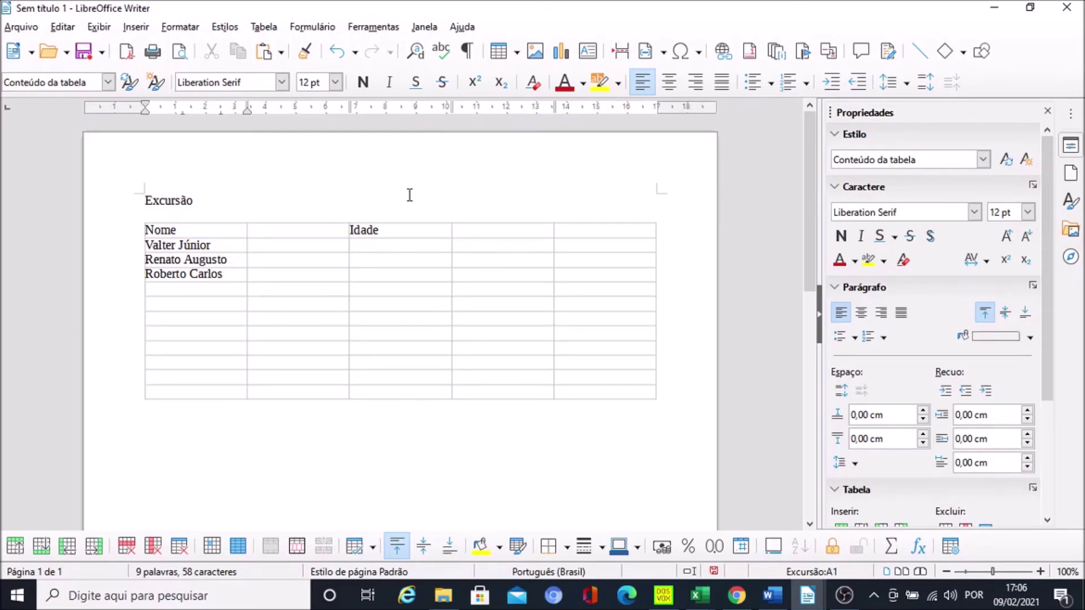
key(Down)
key(Up)
key(Tab)
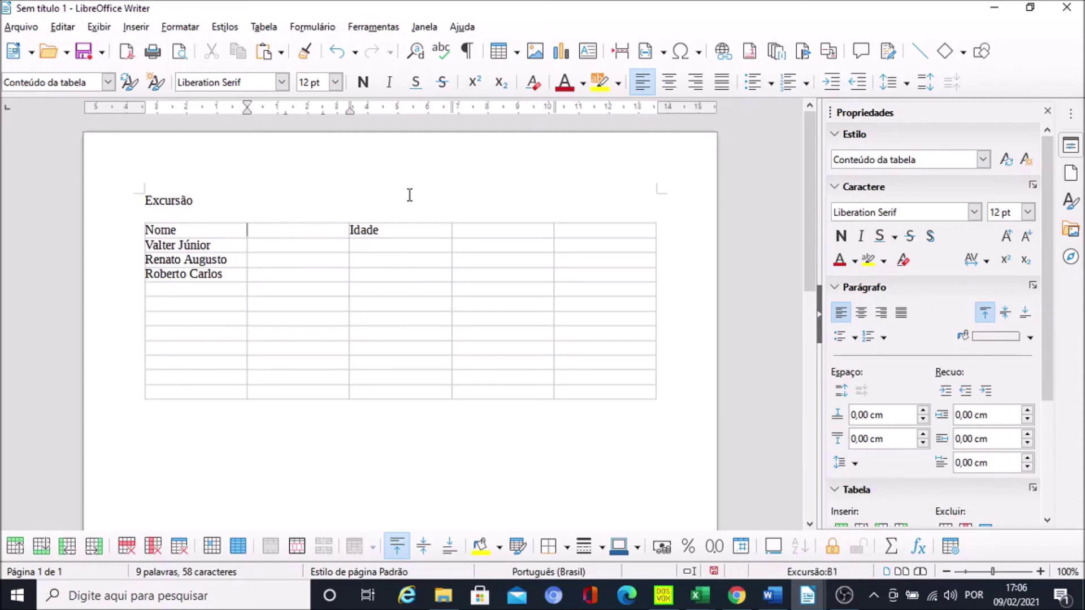
key(Down)
key(Up)
key(Right)
key(Down)
key(Up)
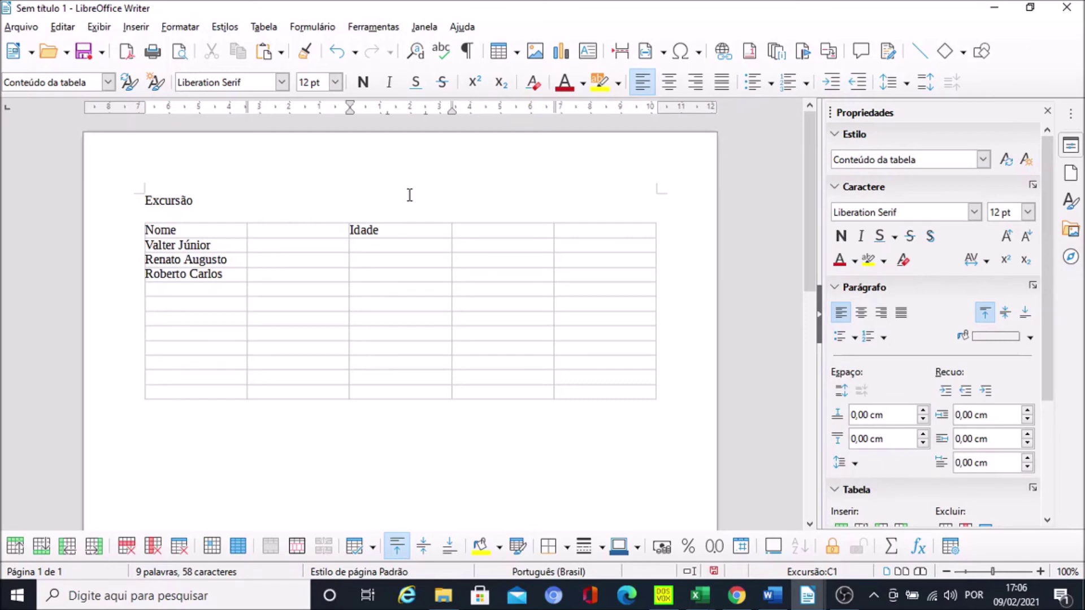
key(shift+Tab)
key(shift+Tab)
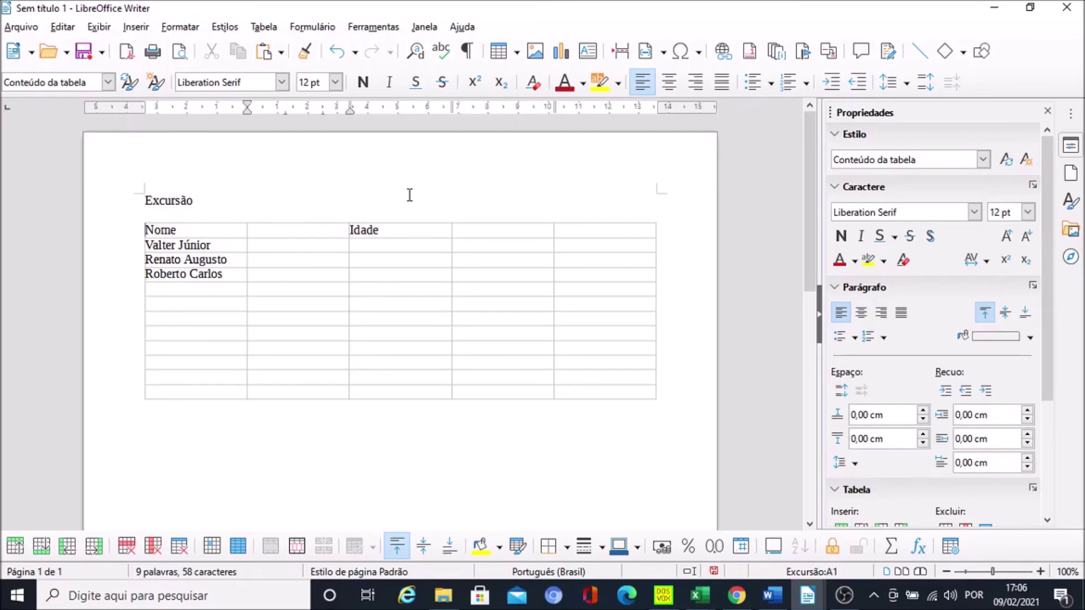
key(Up)
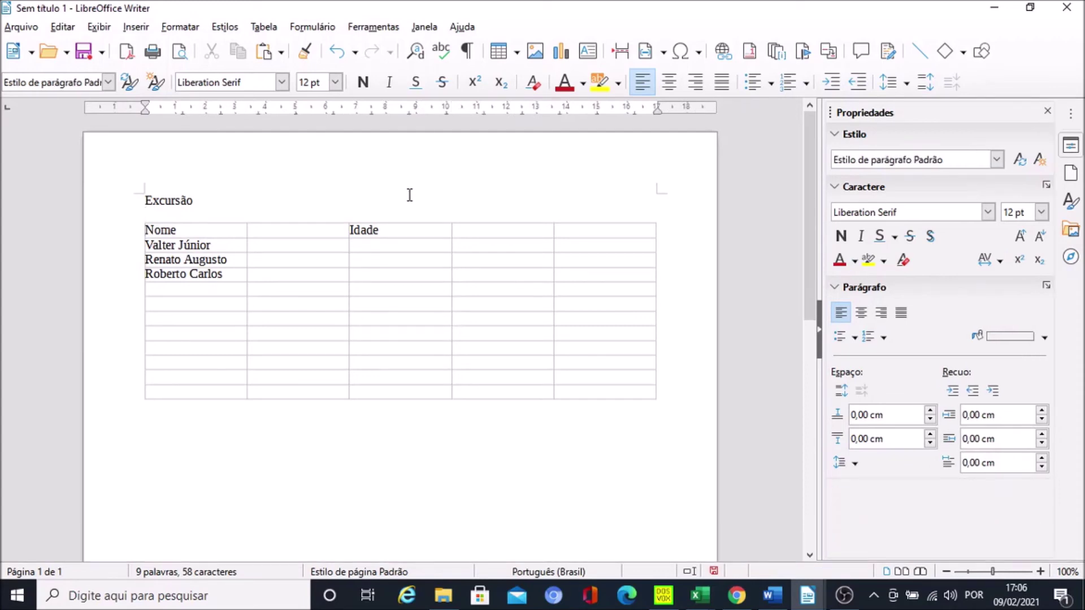
Delete the first participant's row, directly below the heading row of the Excursão table.
key(Down)
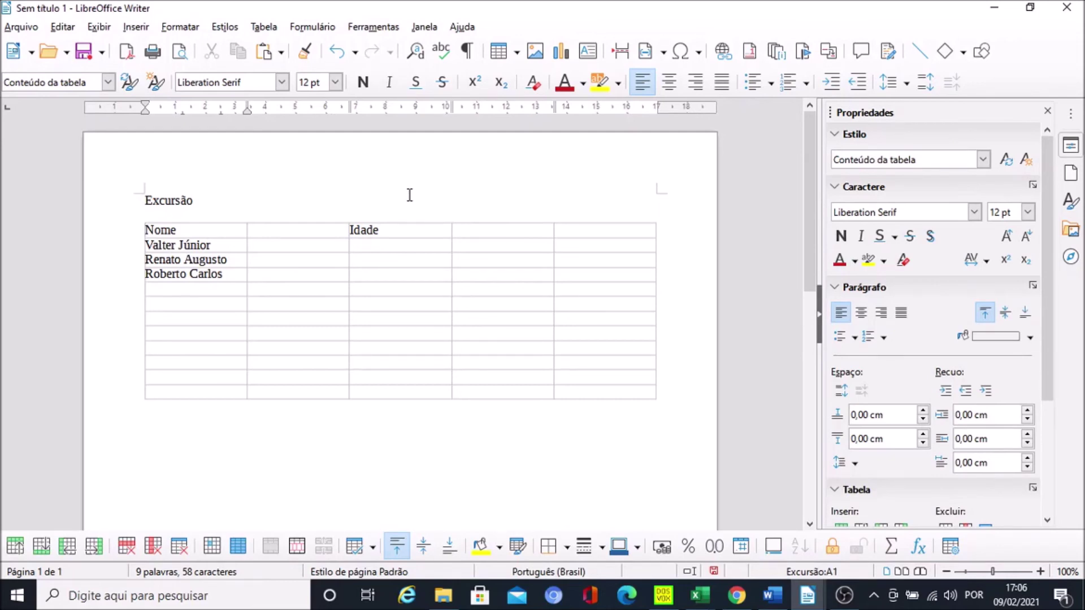
key(Down)
key(alt)
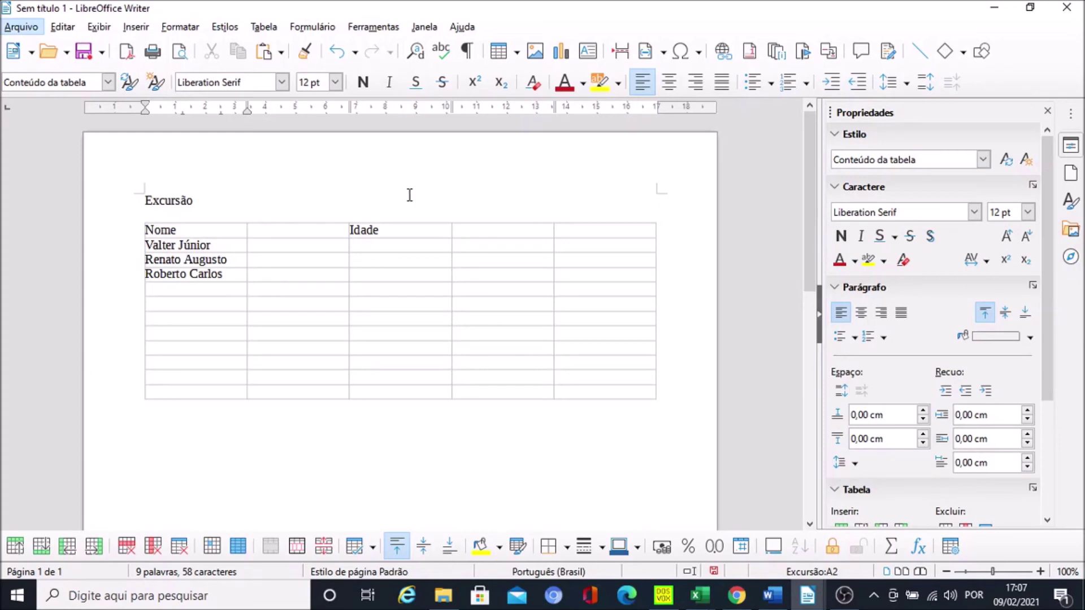
key(Right)
key(Right)
key(Right)
key(Right)
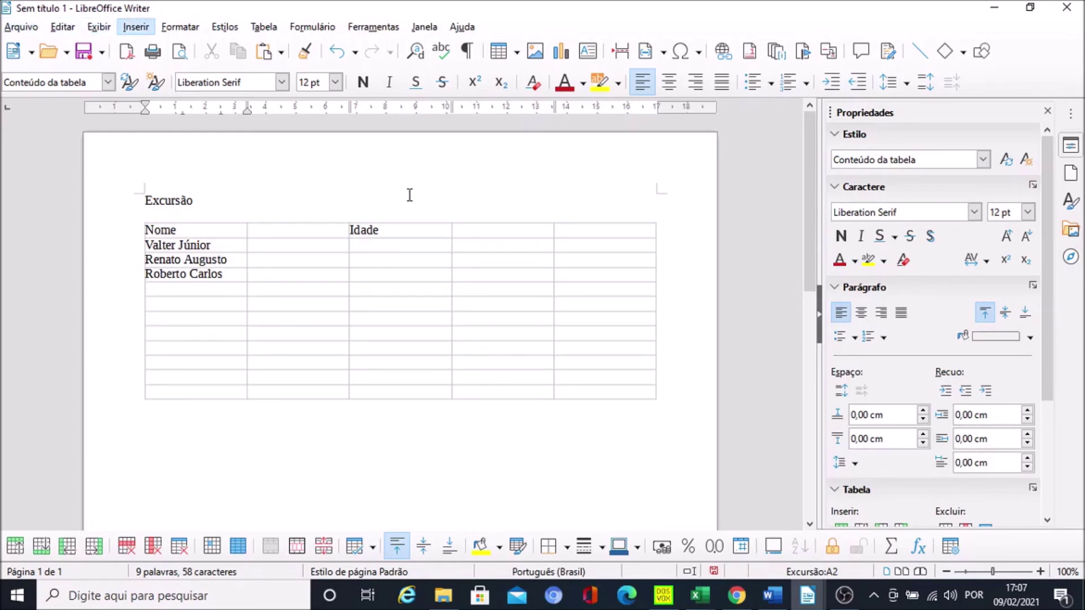
key(Right)
key(Right)
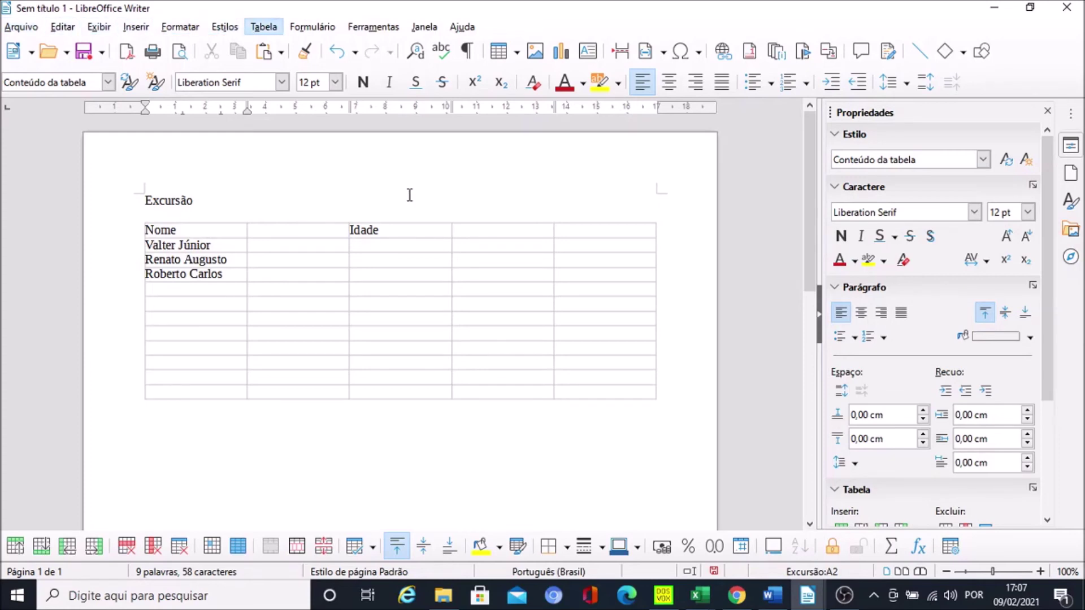
key(Down)
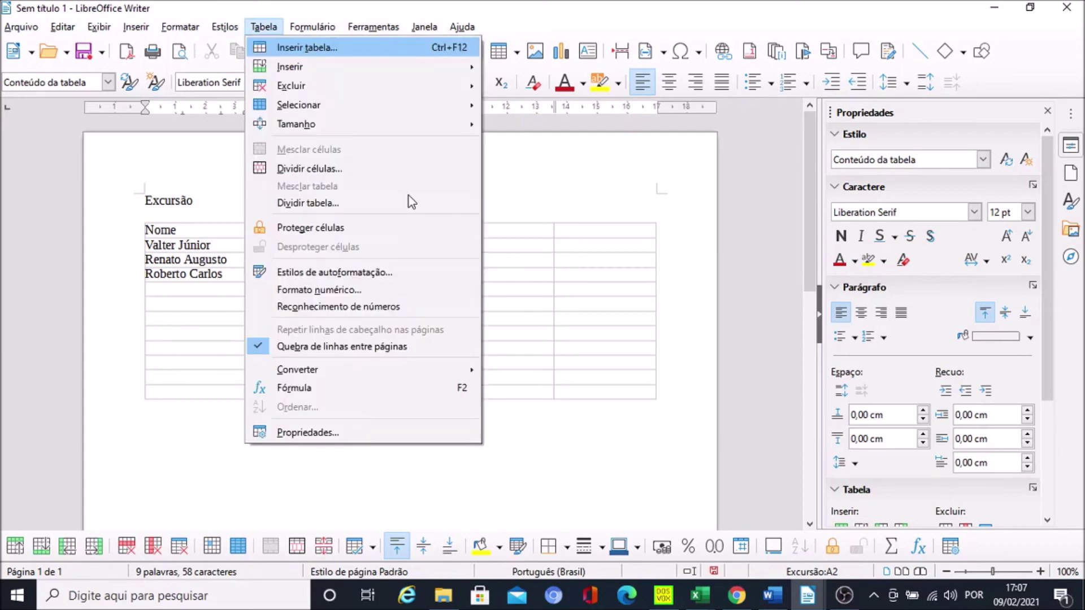
key(Down)
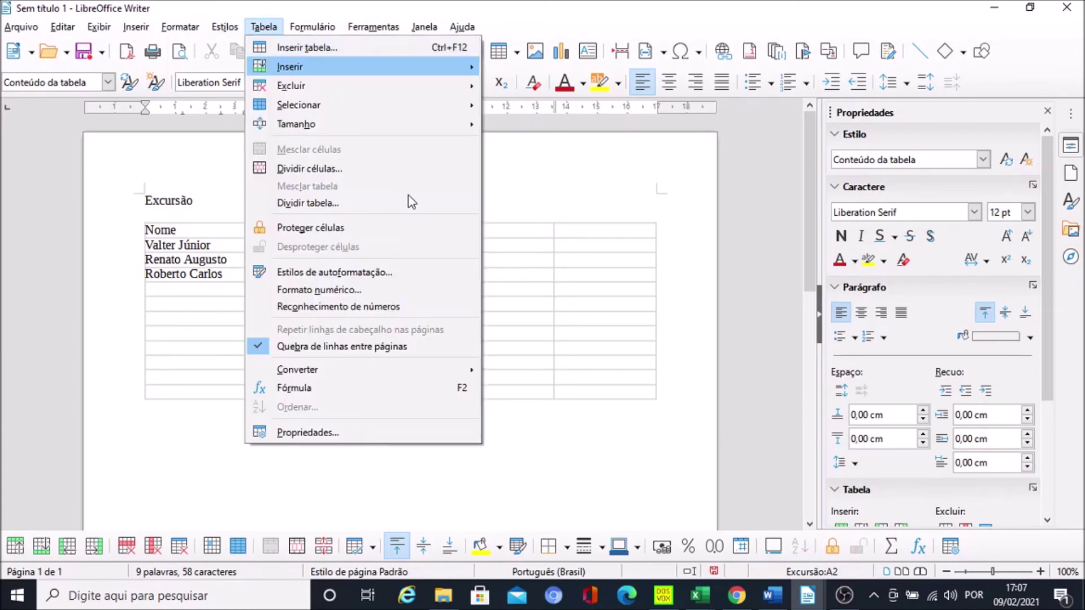
key(Down)
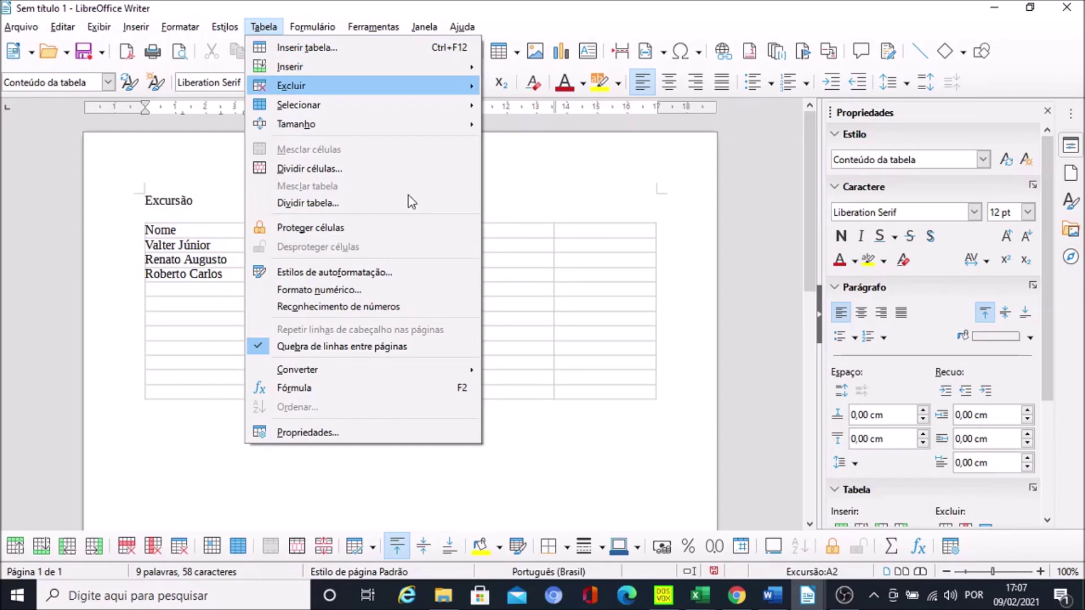
key(Right)
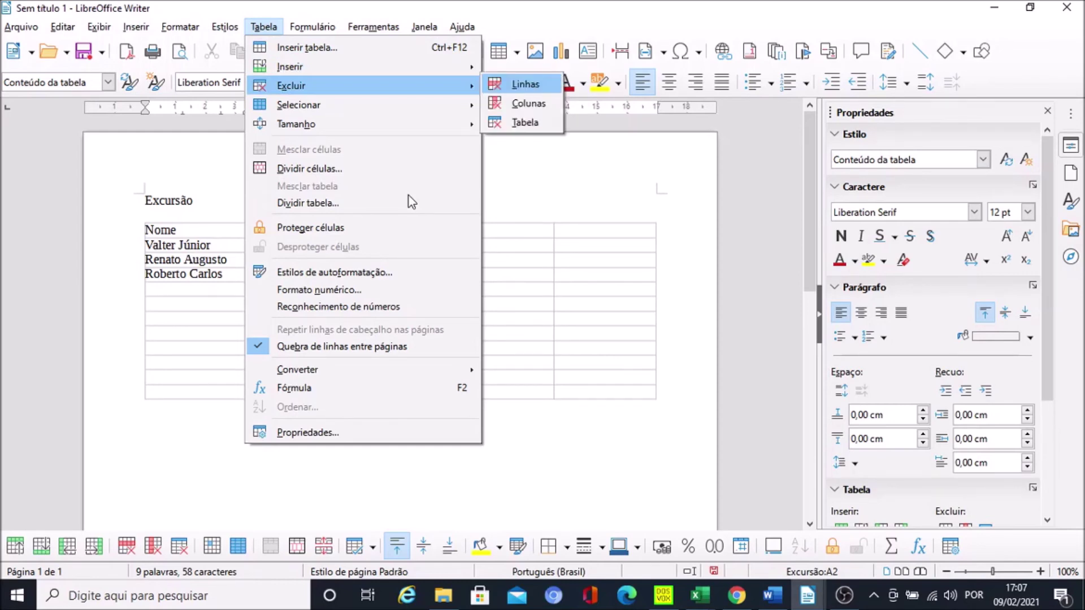
key(Return)
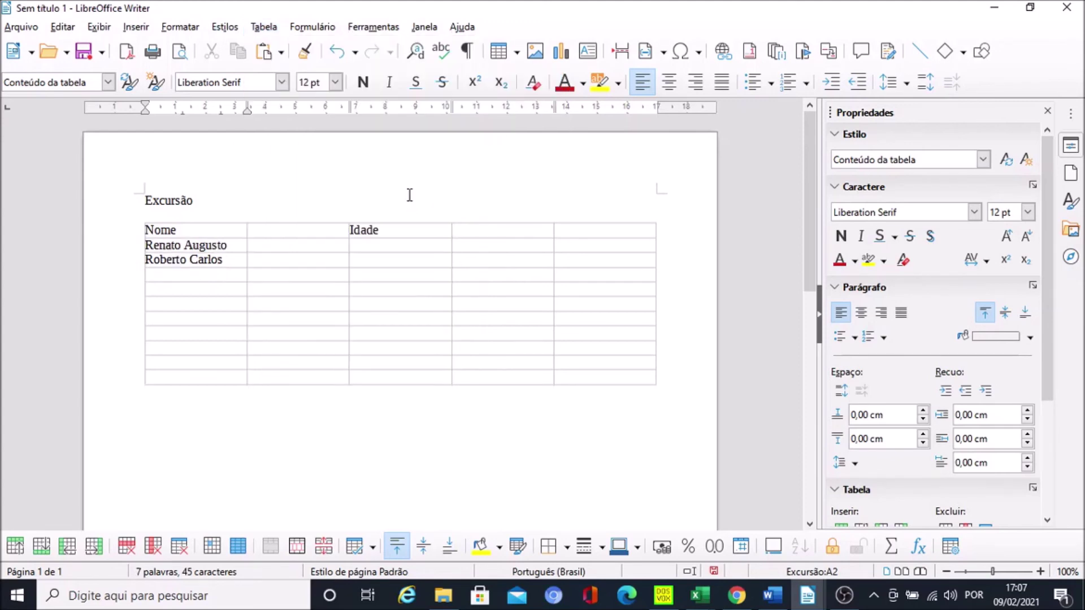
From the Nome heading cell, examine the available options for deleting rows, columns or the entire table.
key(Up)
key(Down)
key(Up)
key(alt)
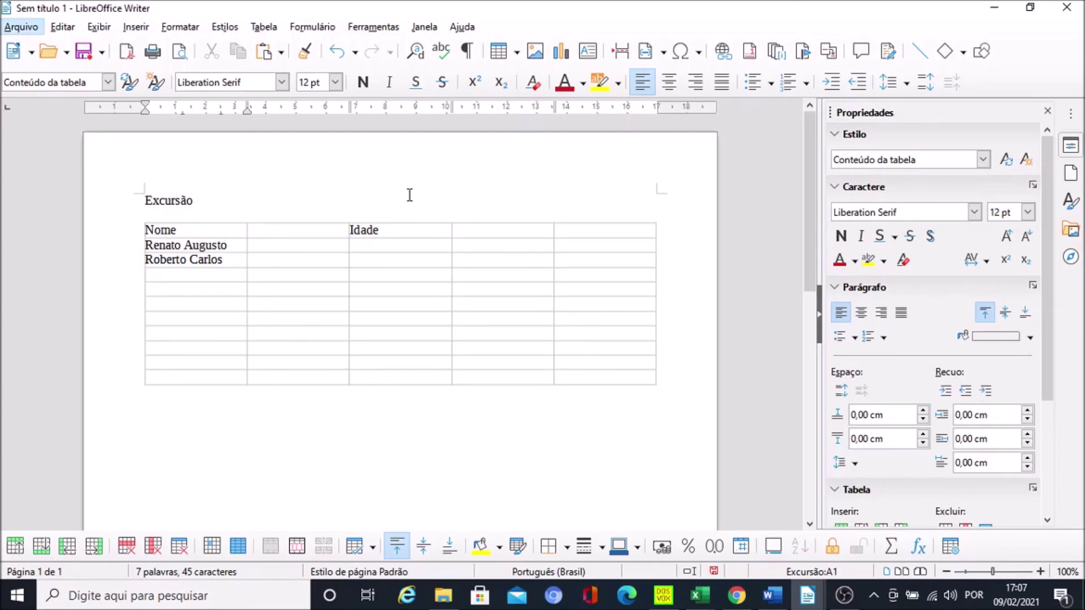
key(Right)
key(Right)
key(Right)
key(Right)
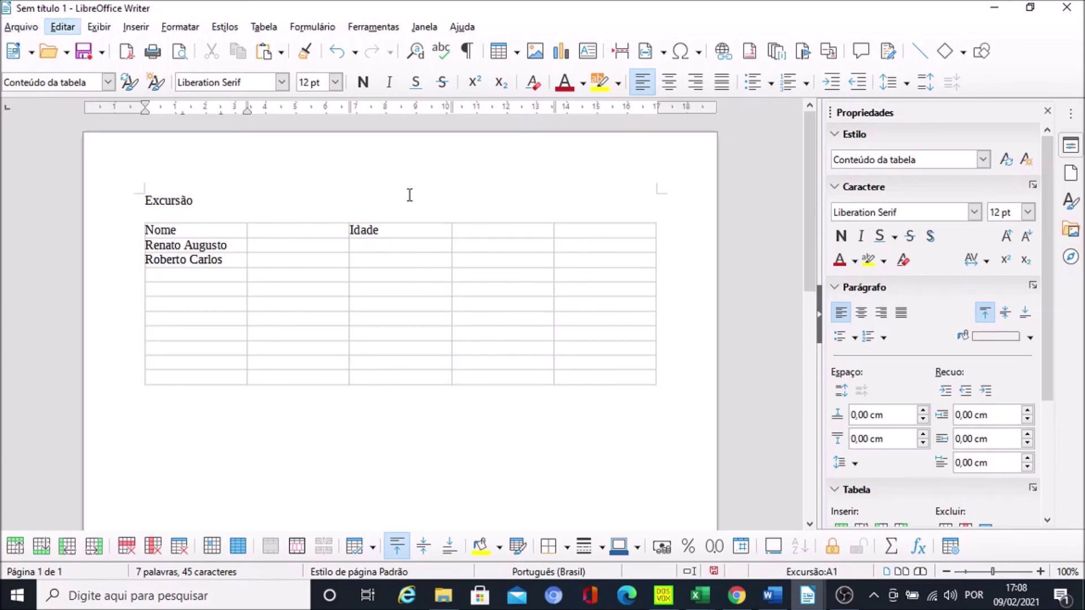
key(Right)
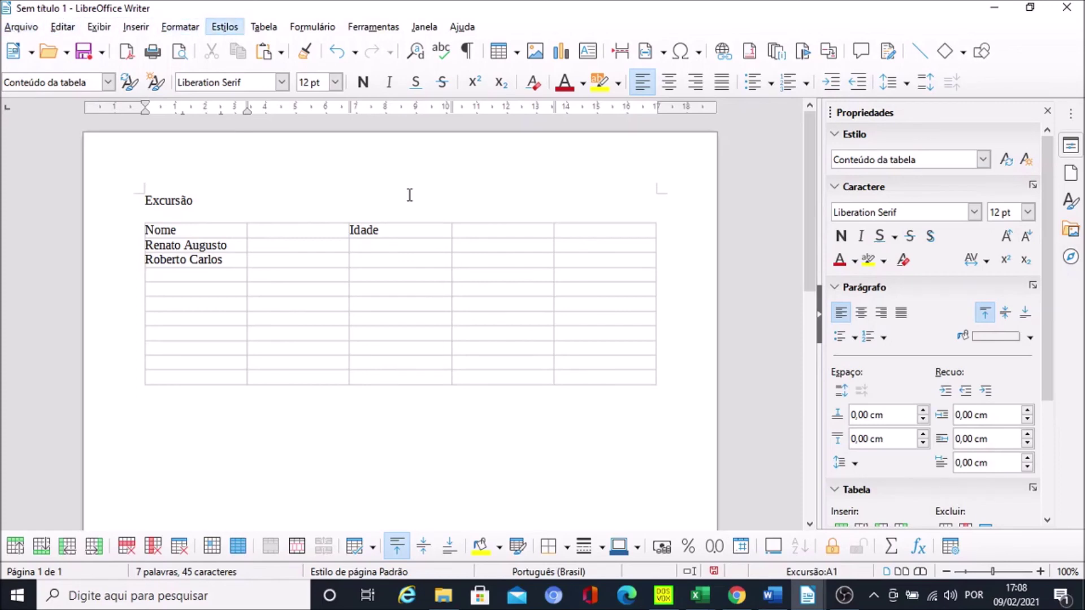
key(Right)
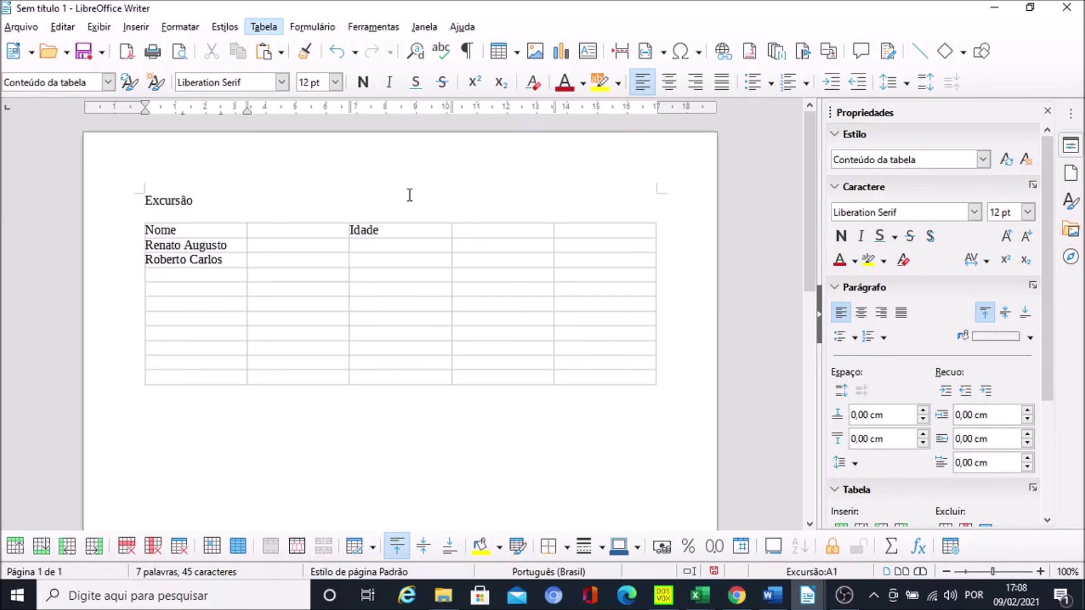
key(Down)
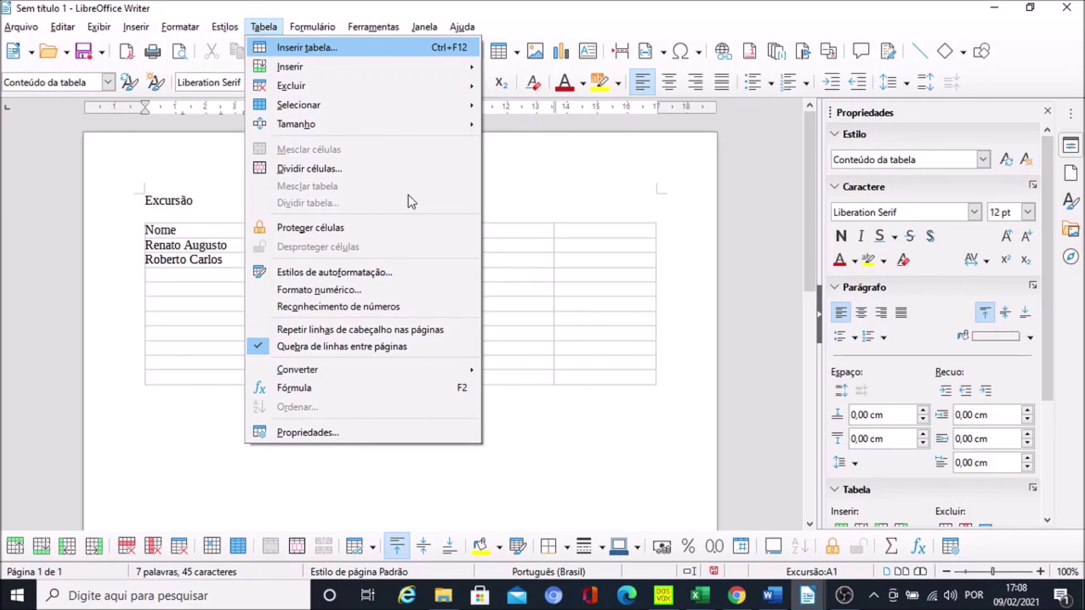
key(Down)
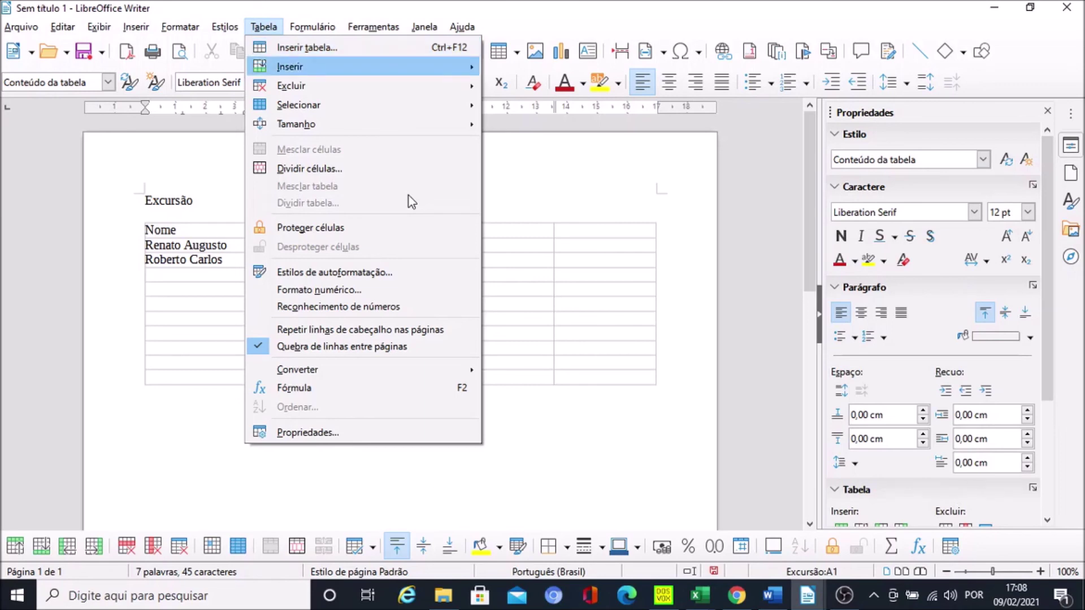
key(Down)
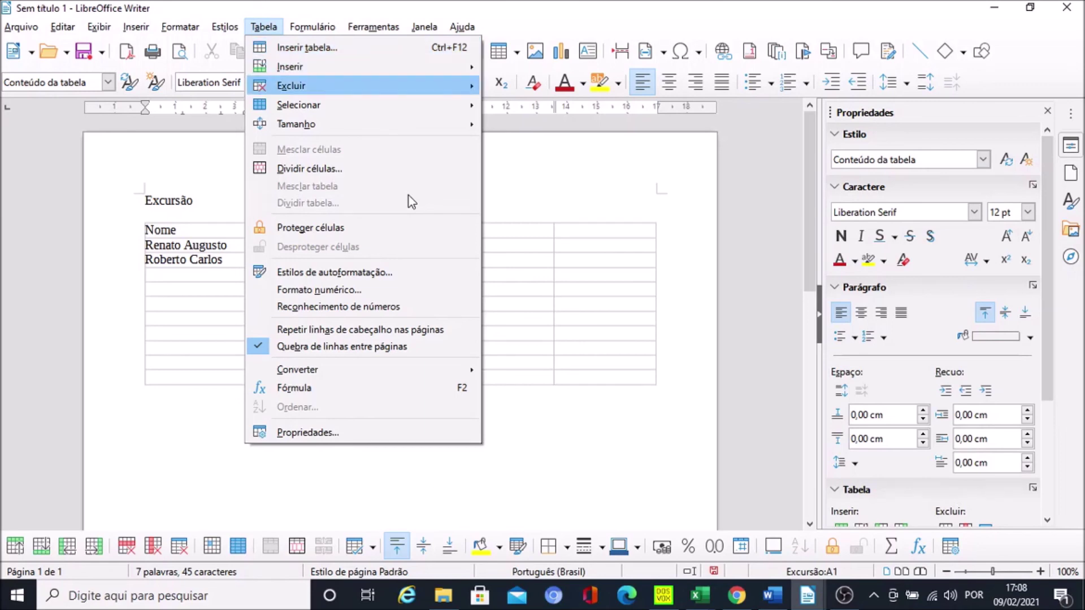
key(Right)
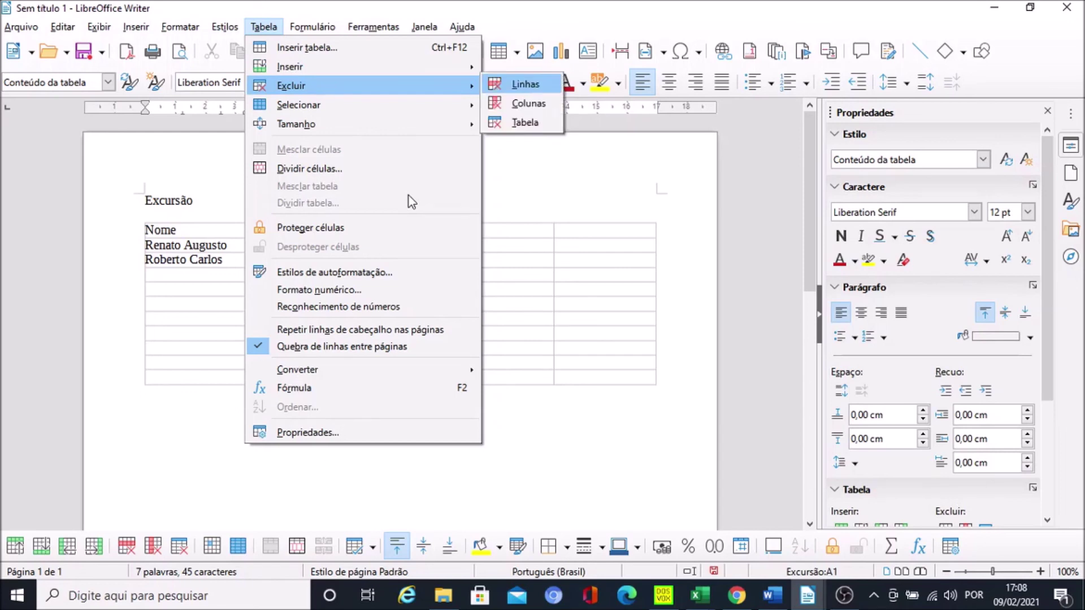
key(Down)
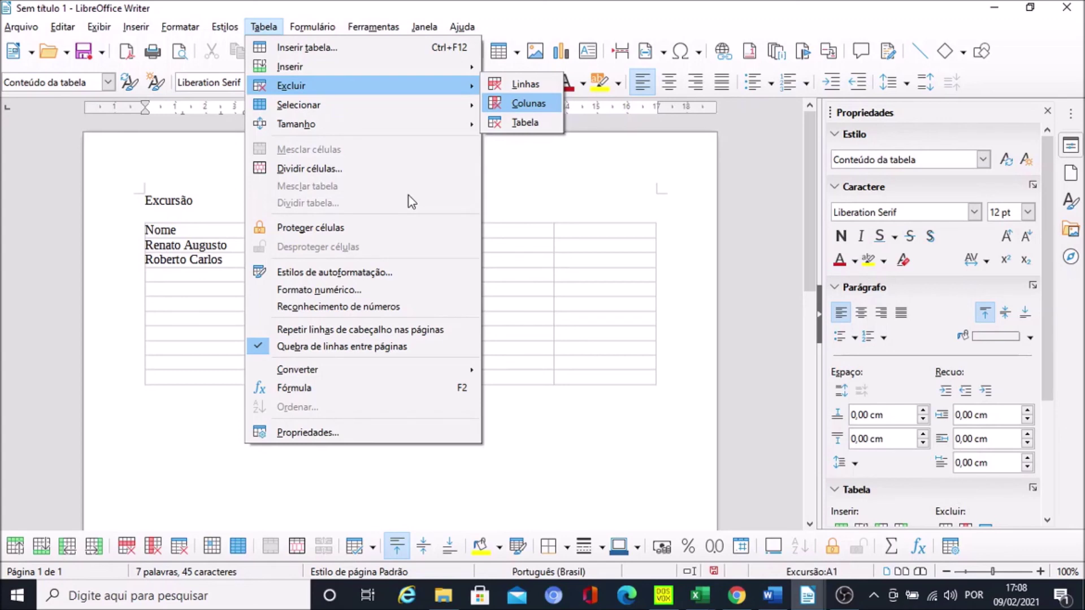
key(Down)
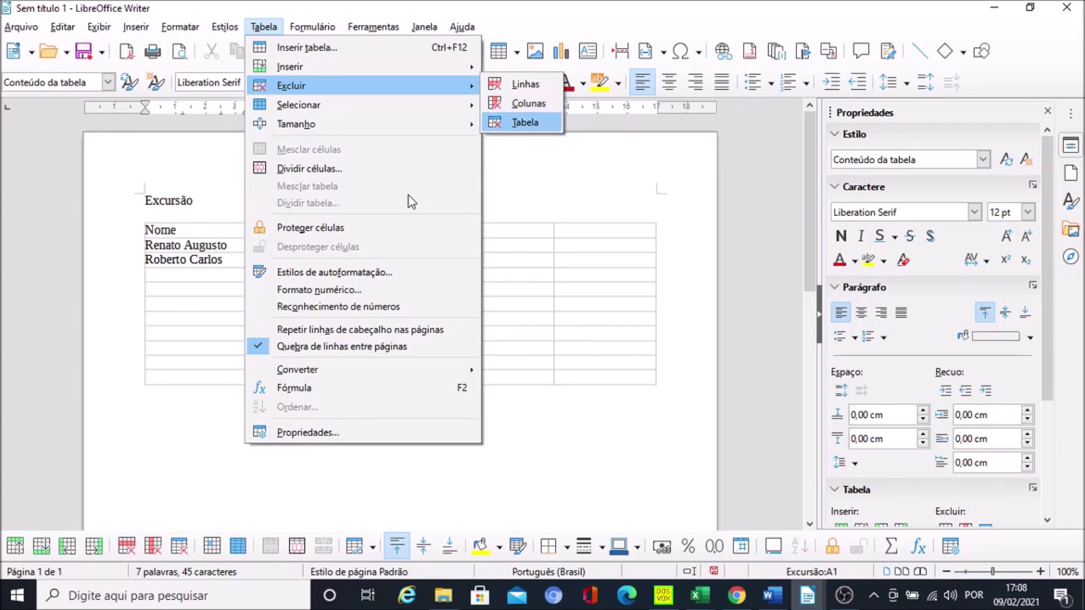
key(Down)
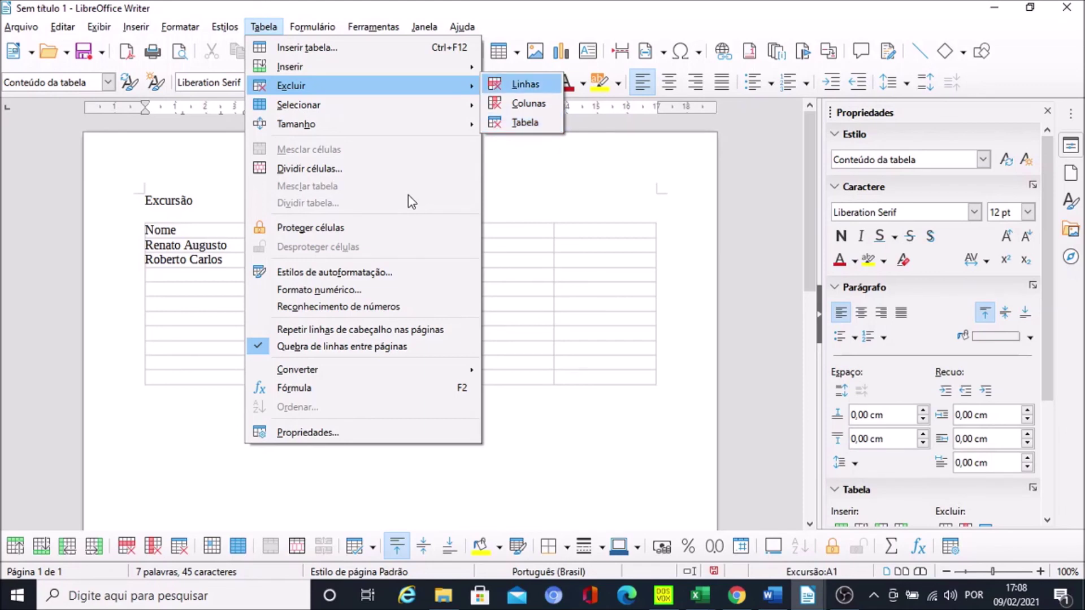
key(Escape)
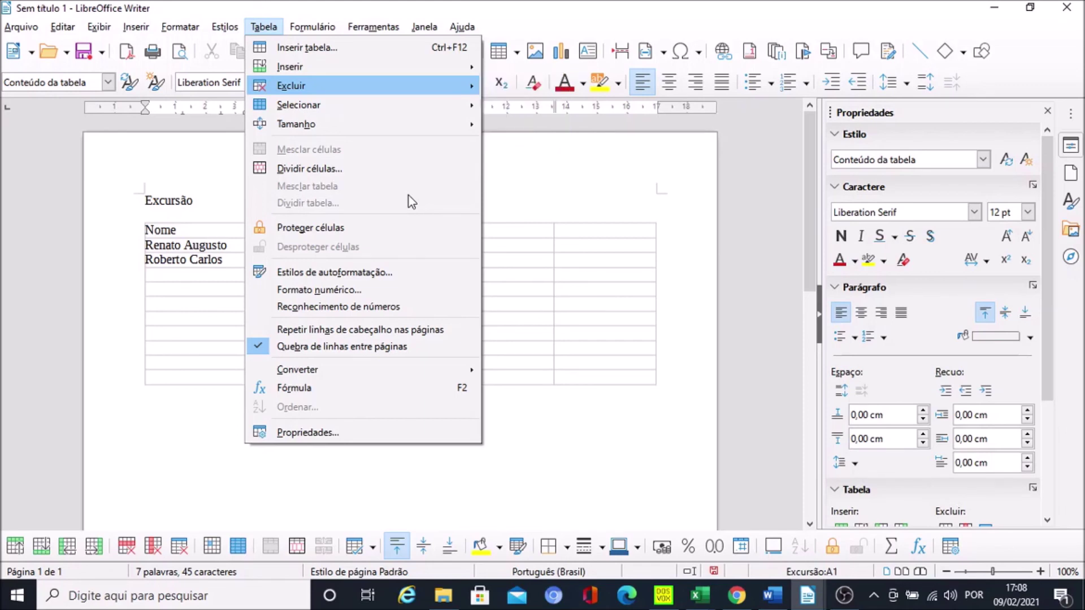